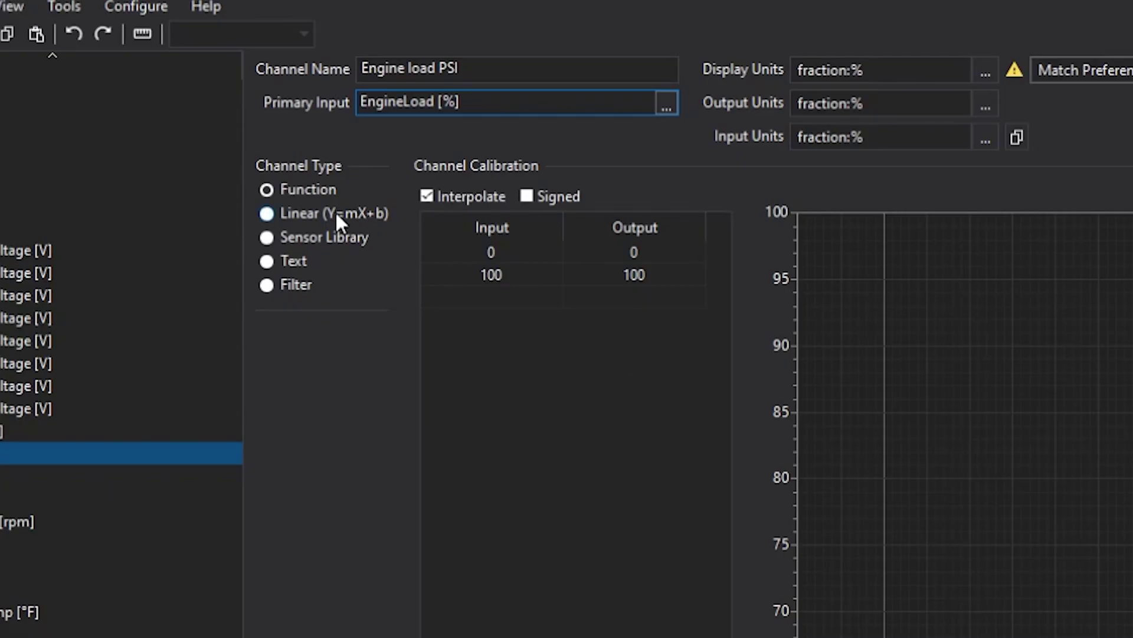
pyautogui.click(377, 216)
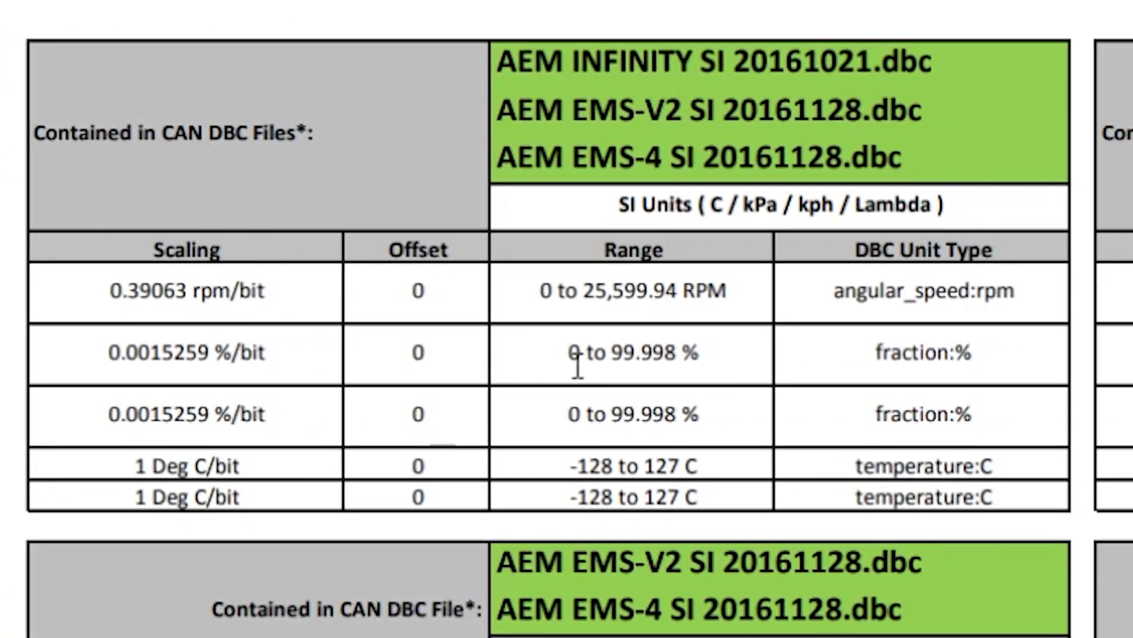
# Check the range and DBC unit type listed for the first 0.0015259 %/bit row of the SI units CAN table.
pyautogui.moveTo(569, 353); pyautogui.dragTo(724, 350)
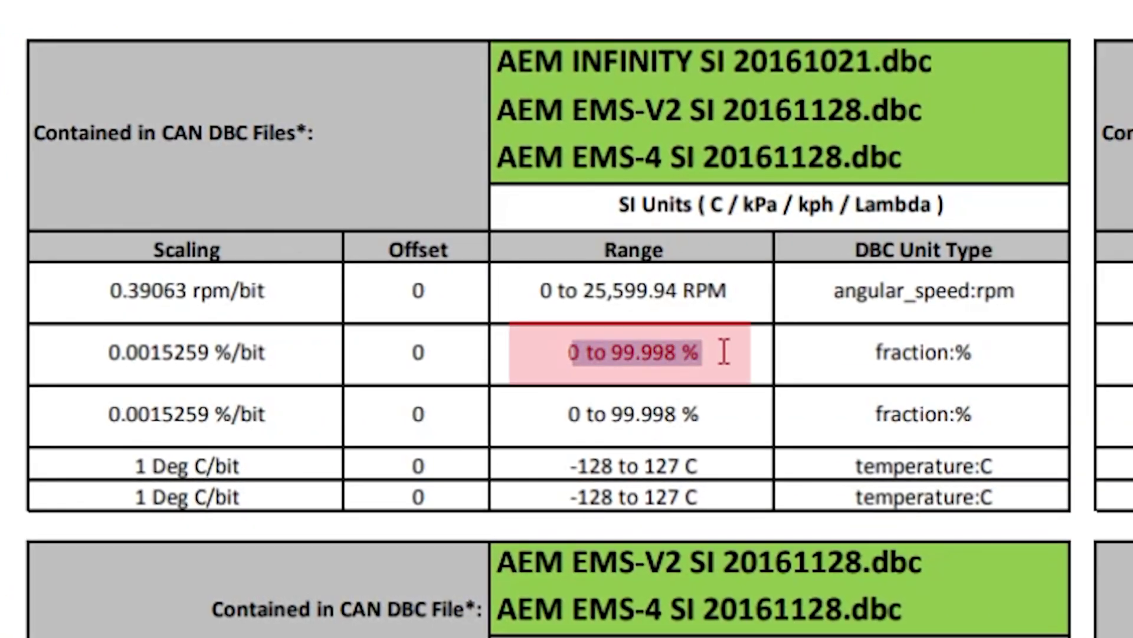
pyautogui.doubleClick(905, 343)
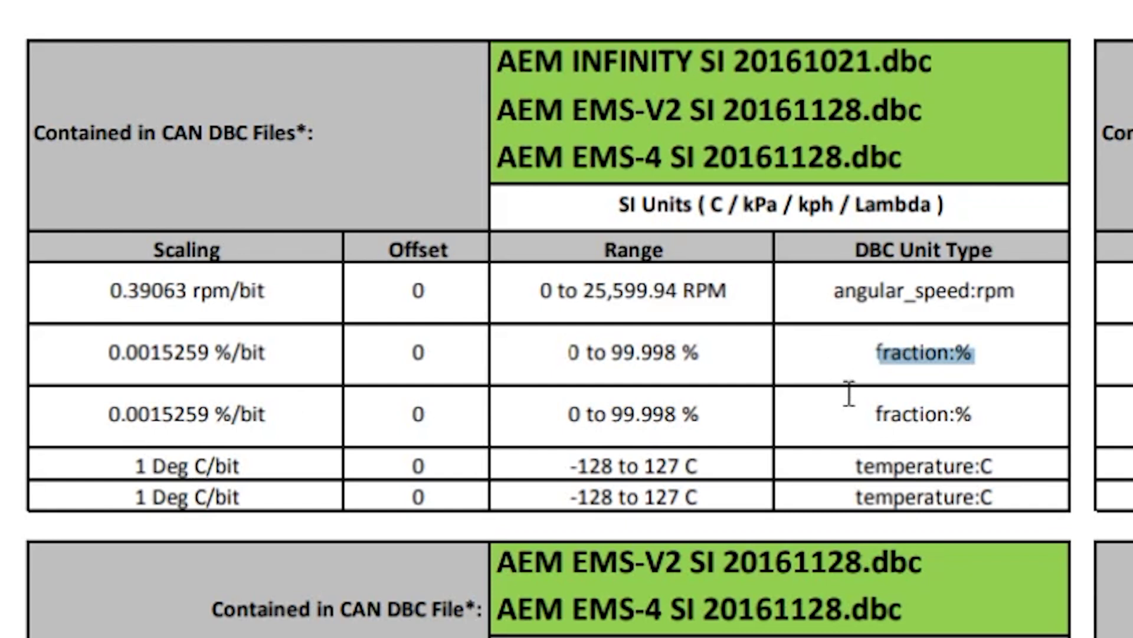
pyautogui.click(887, 440)
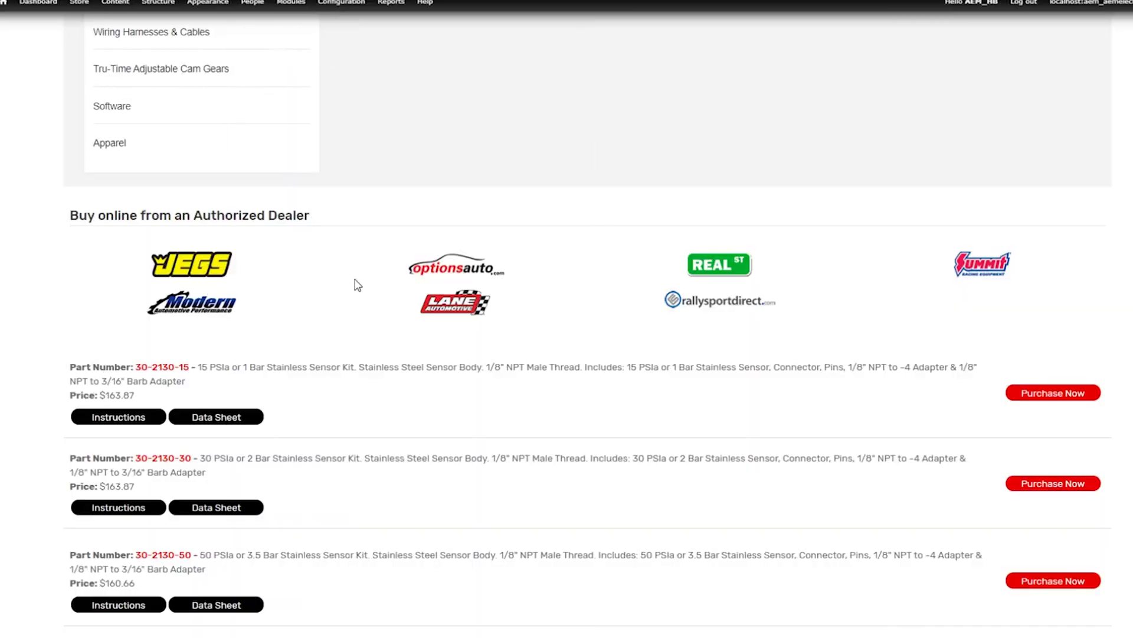
# Open the Stainless Steel MAP Sensors (Absolute Pressure, PSIA) product page on the AEM website and look over its content.
pyautogui.scroll(12, 355, 283)
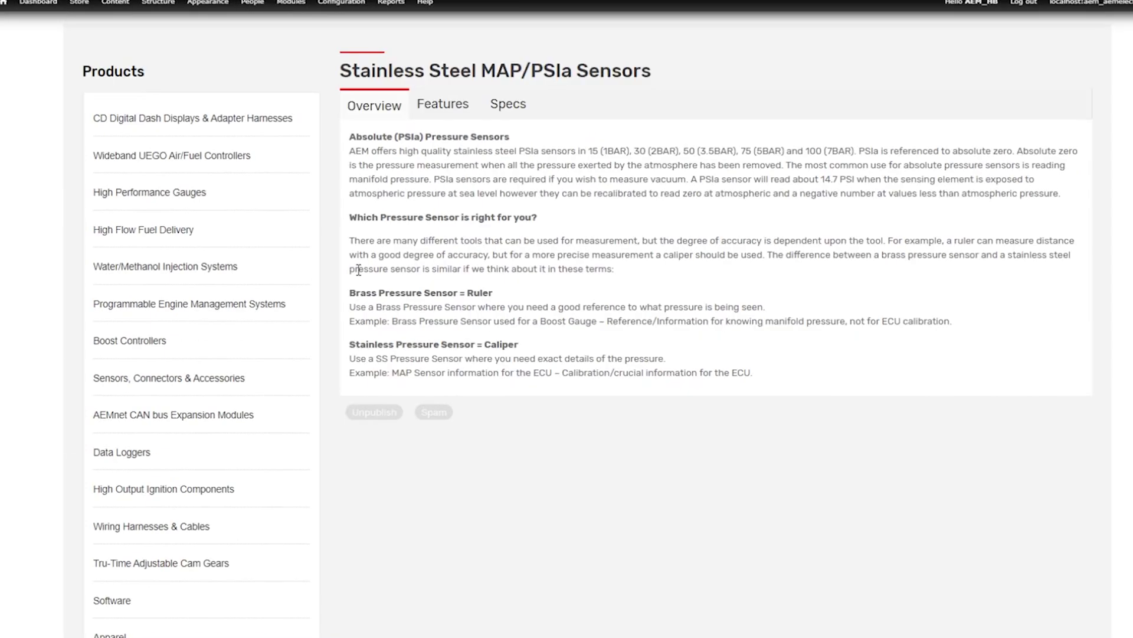
pyautogui.scroll(3, 357, 263)
pyautogui.moveTo(95, 112)
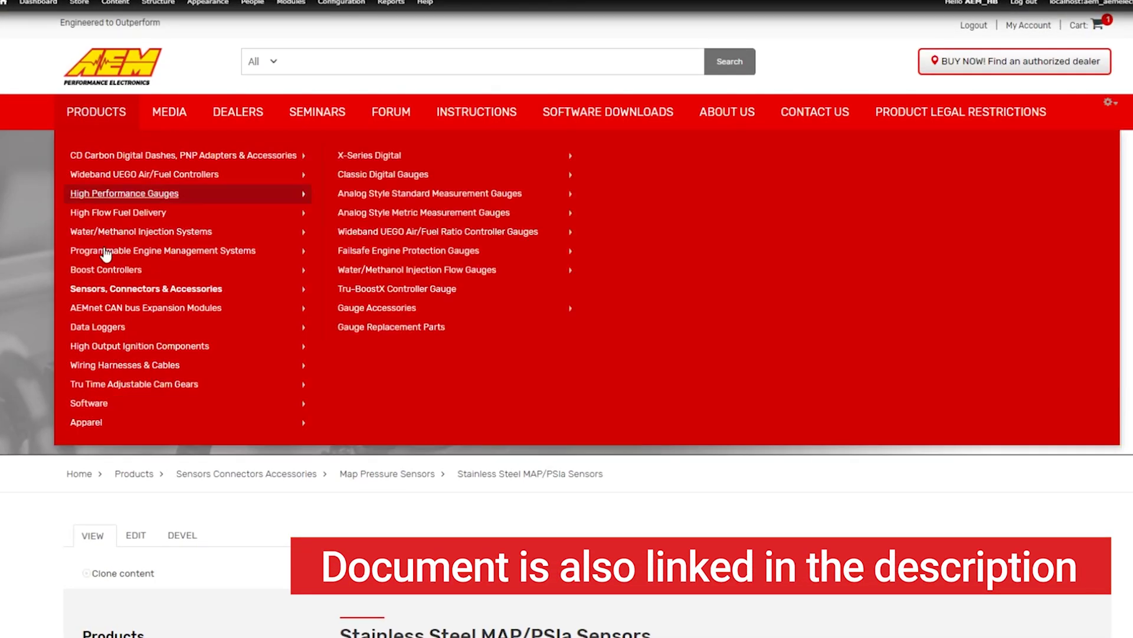
pyautogui.moveTo(108, 348)
pyautogui.moveTo(260, 292)
pyautogui.moveTo(463, 158)
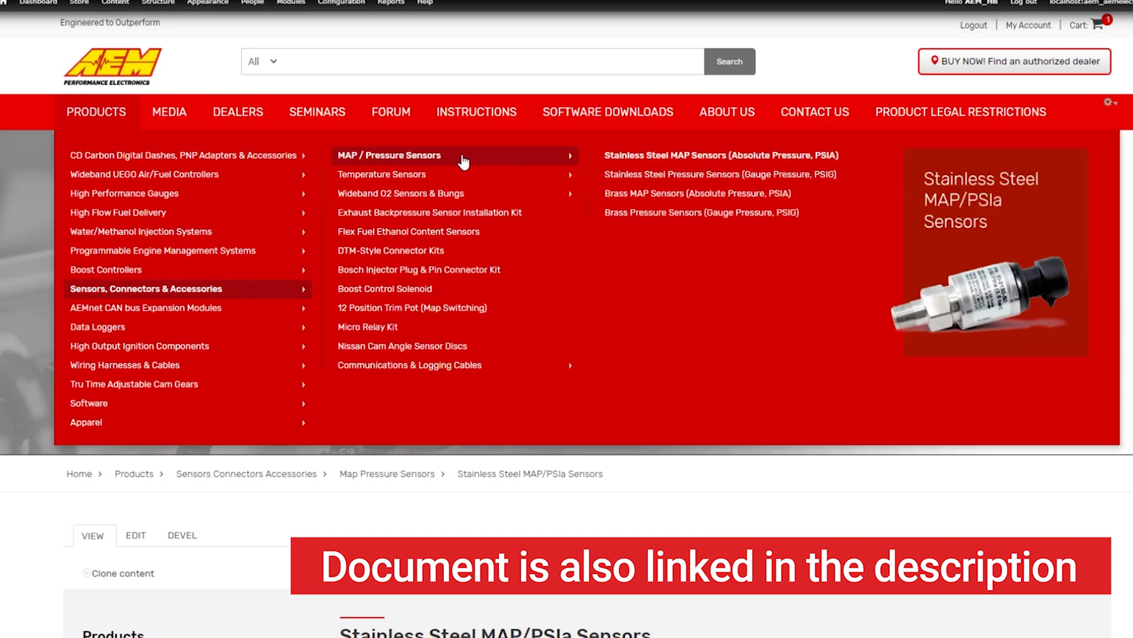
pyautogui.click(689, 167)
pyautogui.scroll(-15, 577, 593)
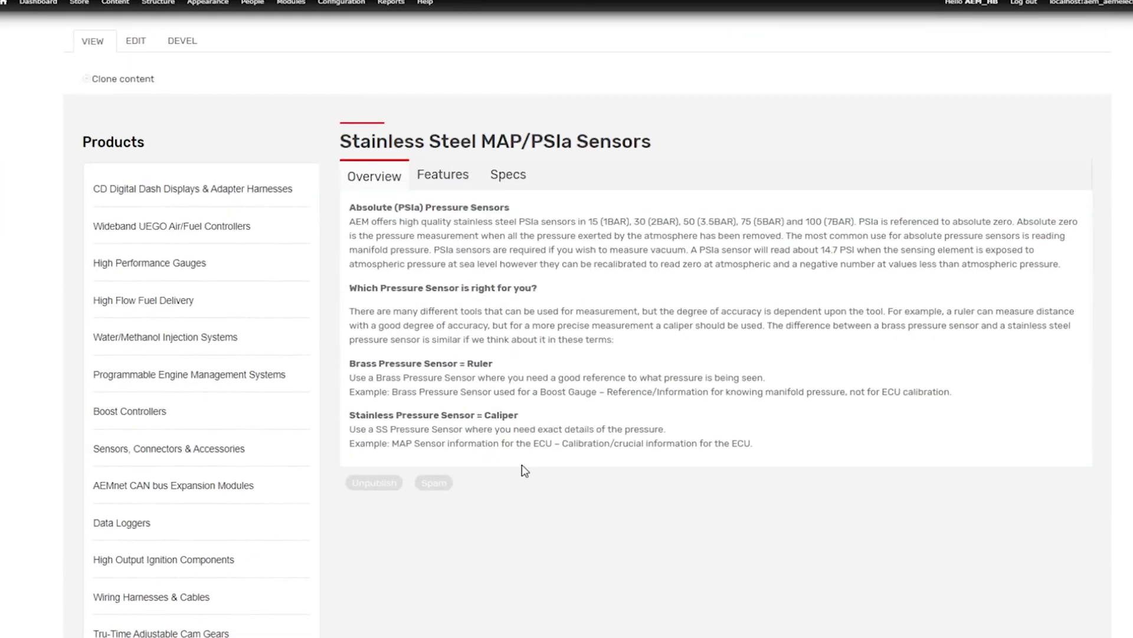
pyautogui.scroll(-3, 525, 459)
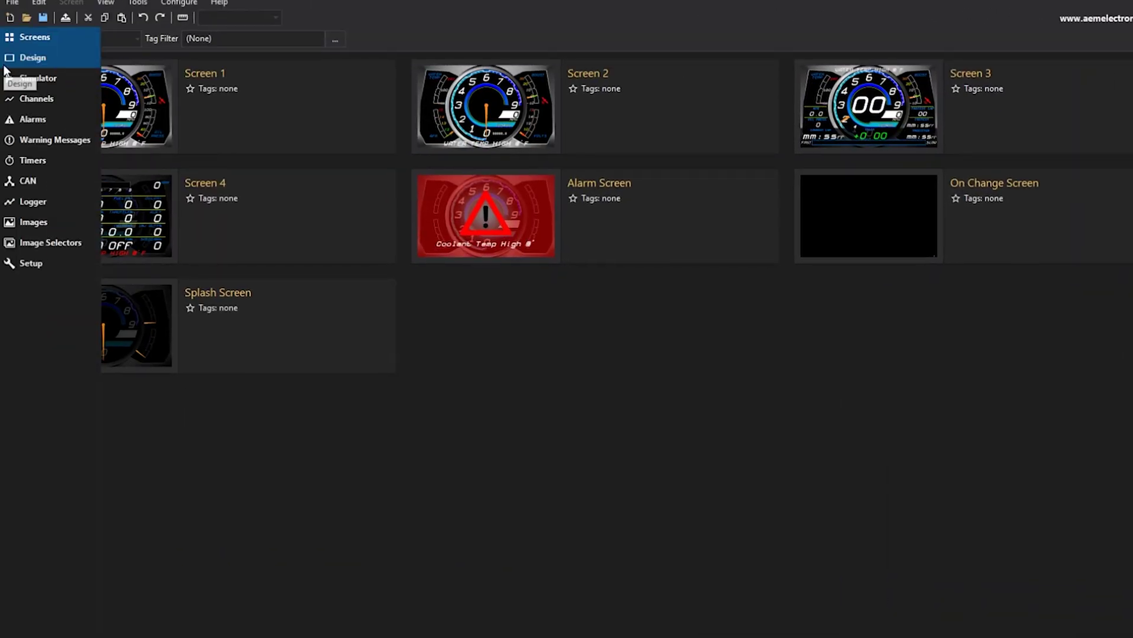
# In AEM Dash Design, load the first setup from the AEM Series2 & EMS-4 folder, discarding unsaved changes, and open Screen 1.
pyautogui.click(12, 2)
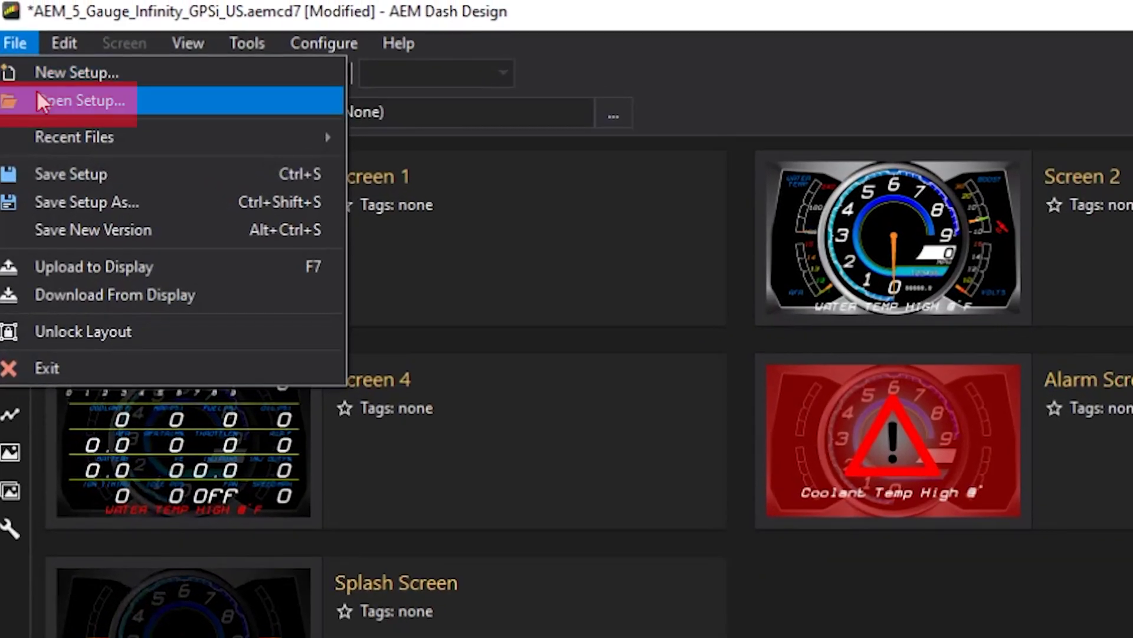
pyautogui.click(38, 94)
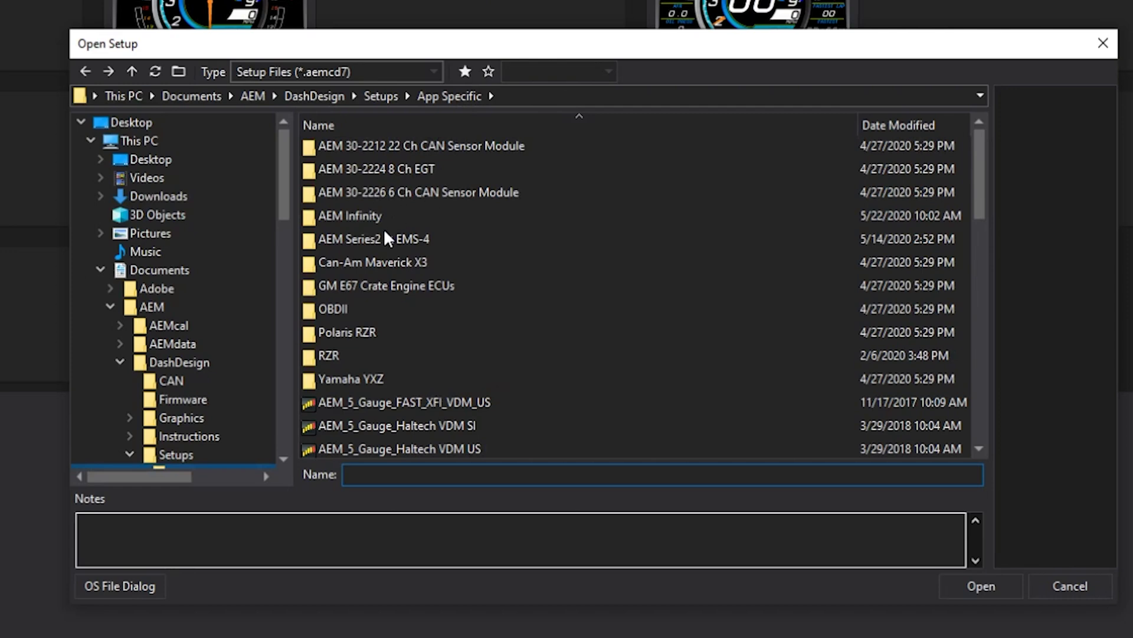
pyautogui.click(370, 237)
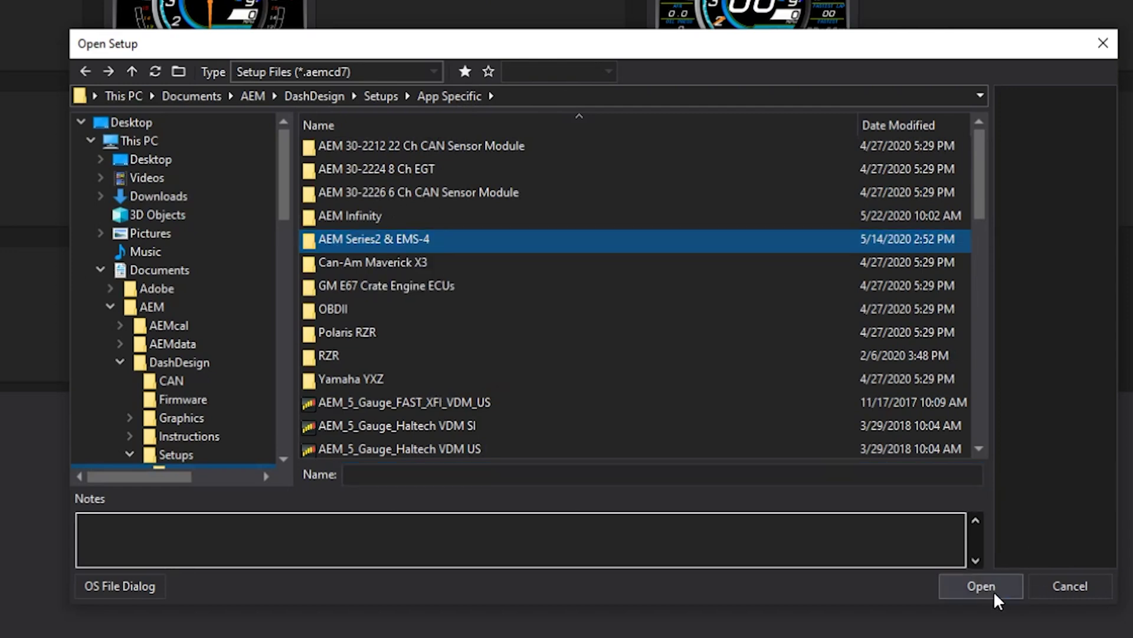
pyautogui.click(974, 586)
pyautogui.doubleClick(360, 144)
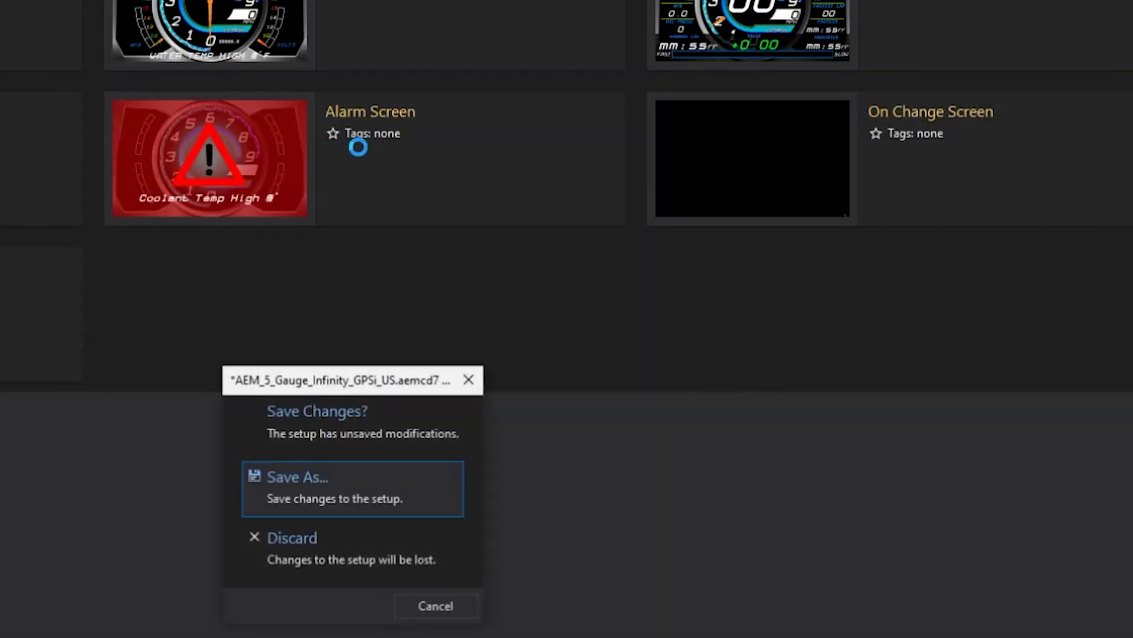
pyautogui.click(511, 353)
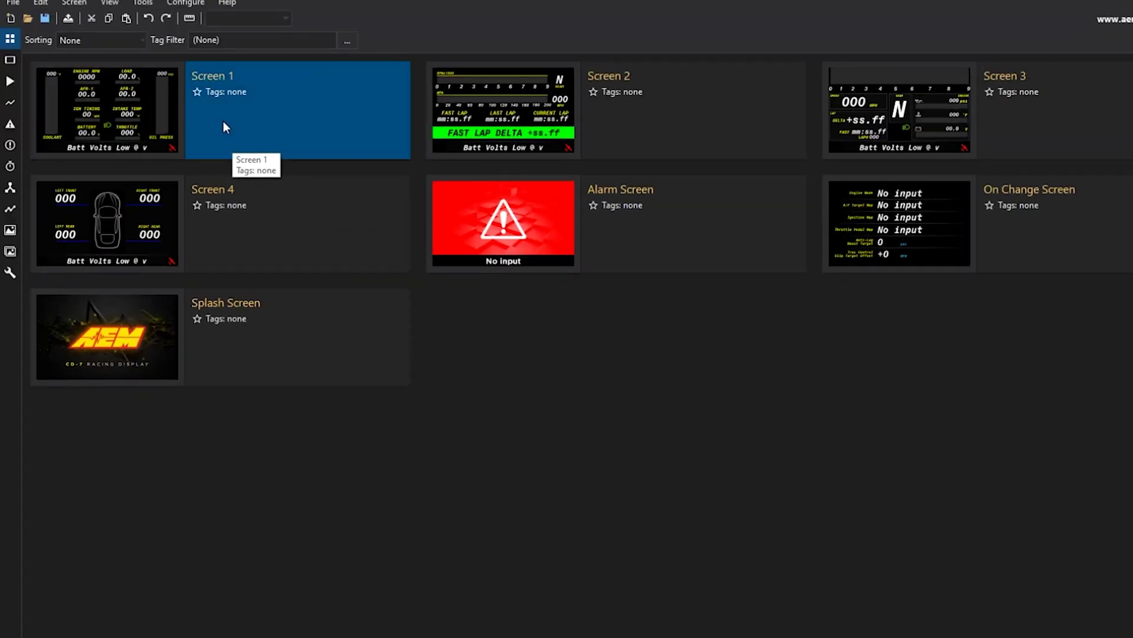
pyautogui.doubleClick(224, 122)
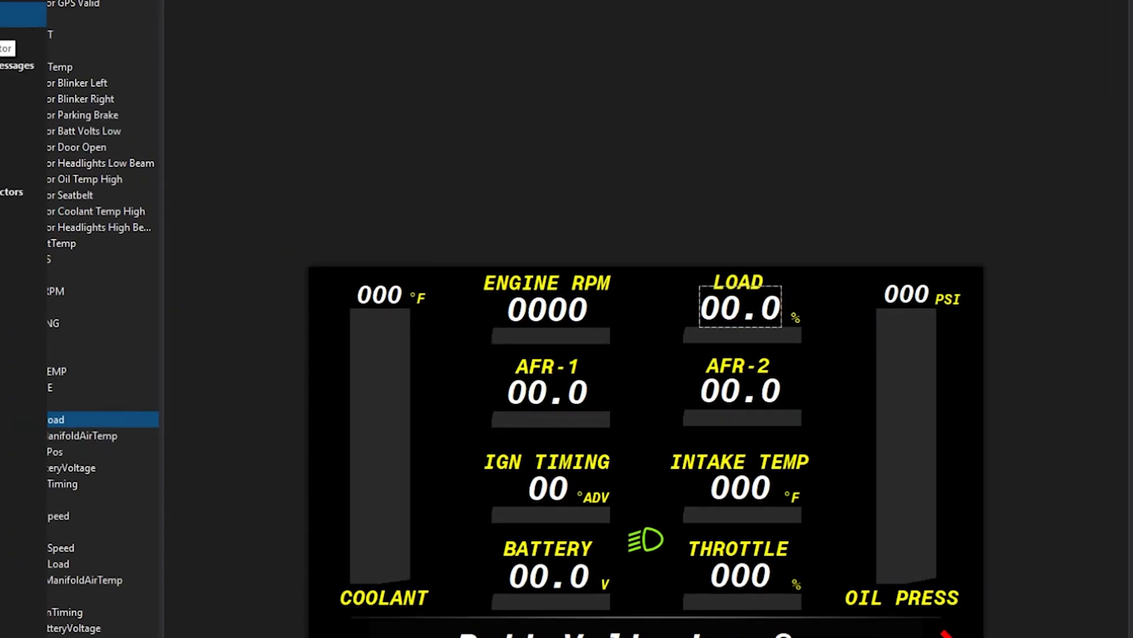
# Add a new channel to the setup and name it "Engine load PSI".
pyautogui.click(11, 96)
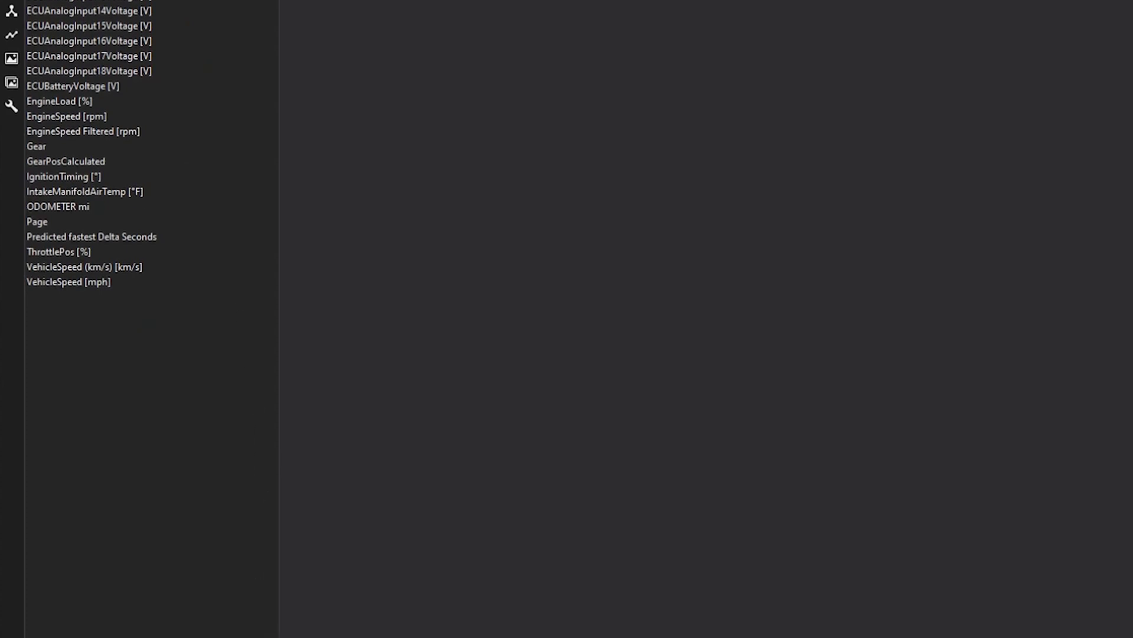
pyautogui.click(247, 618)
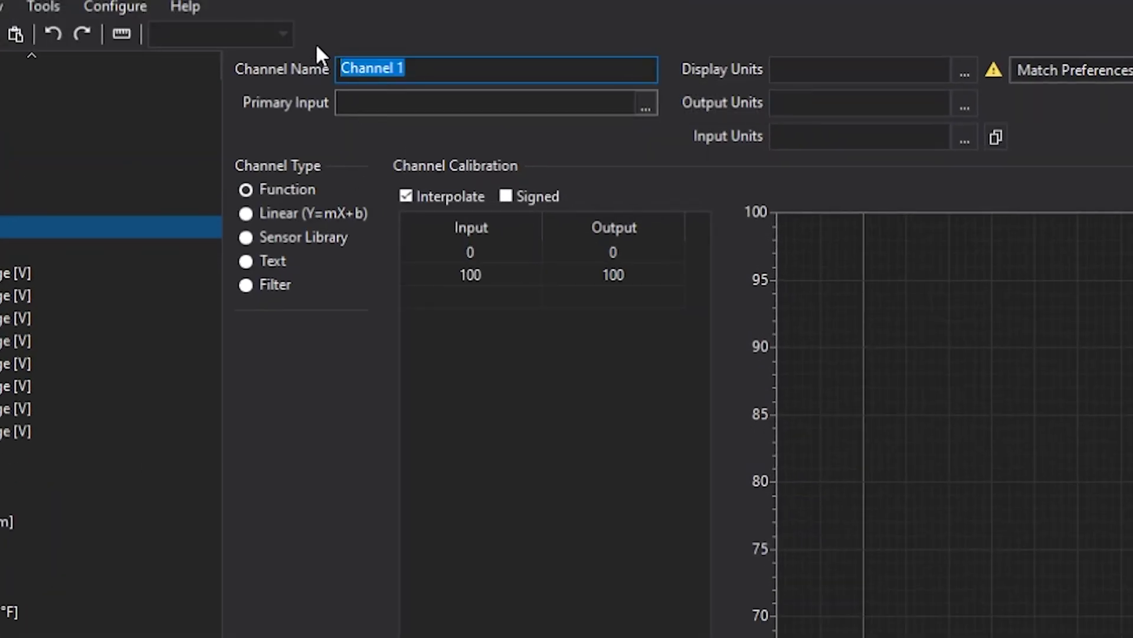
pyautogui.write('Engine load')
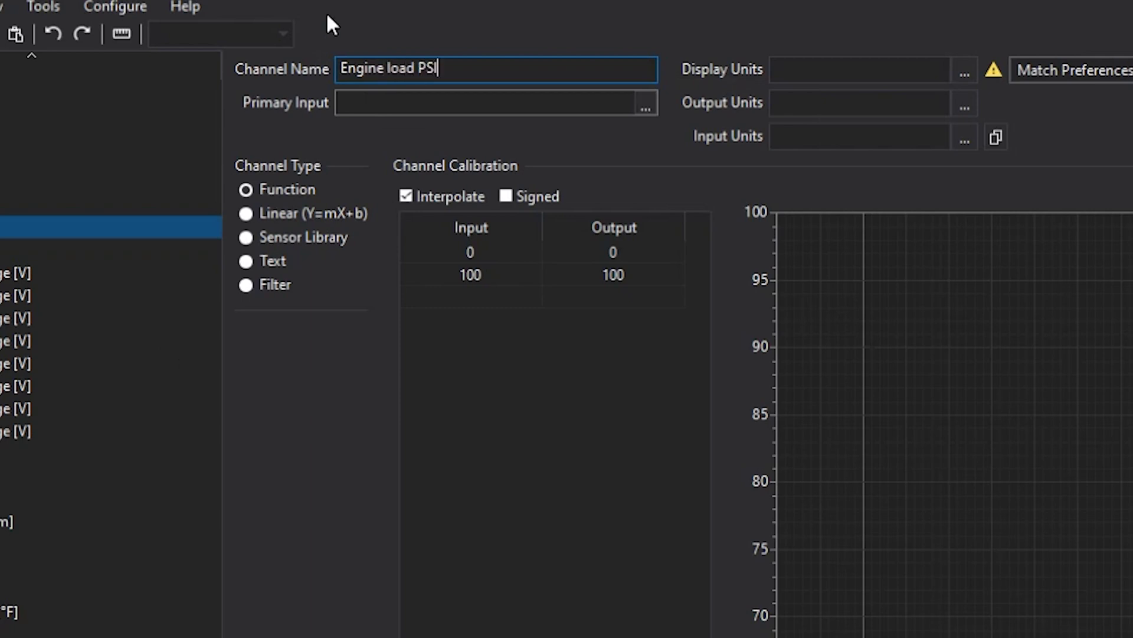
pyautogui.write(' PSI')
# Assign EngineLoad [%] as the primary input of the Engine load PSI channel.
pyautogui.click(646, 106)
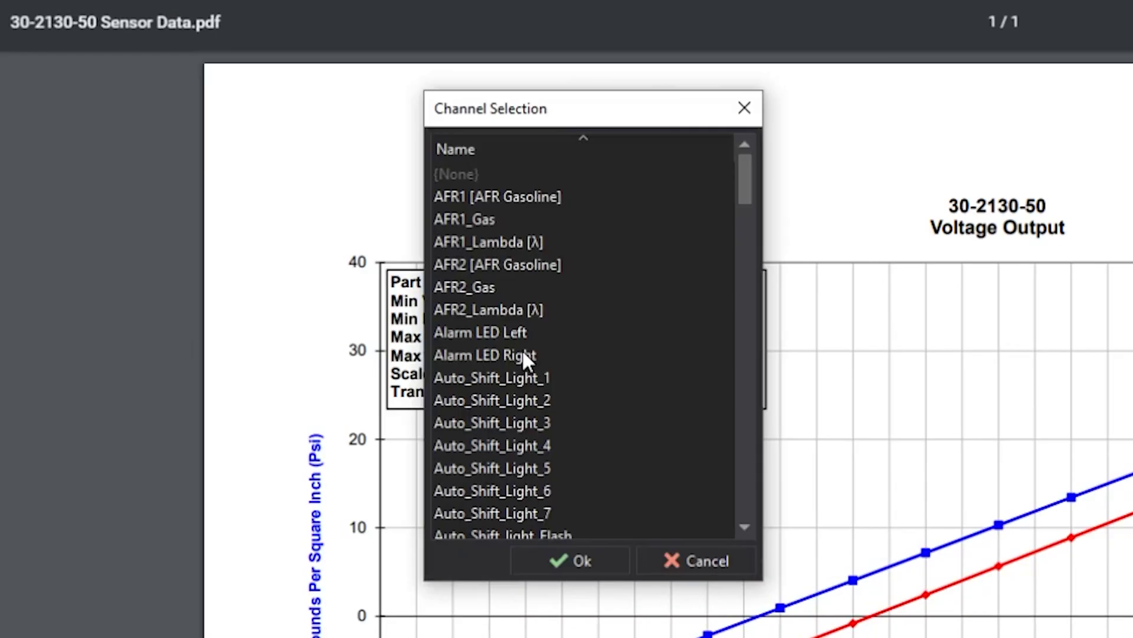
pyautogui.click(523, 354)
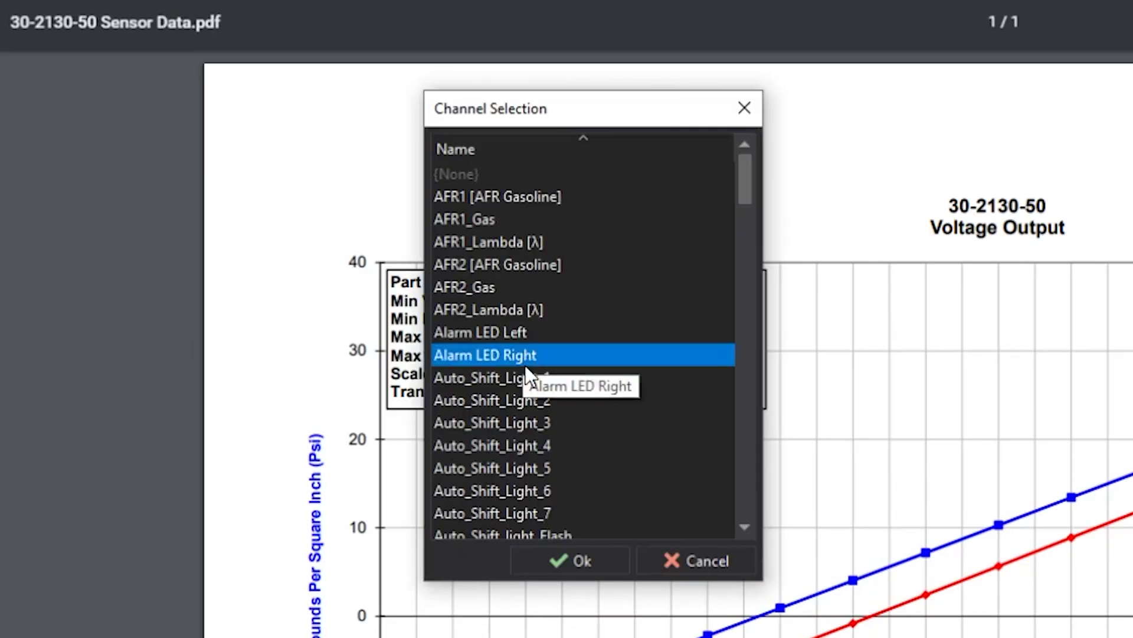
pyautogui.write('engine')
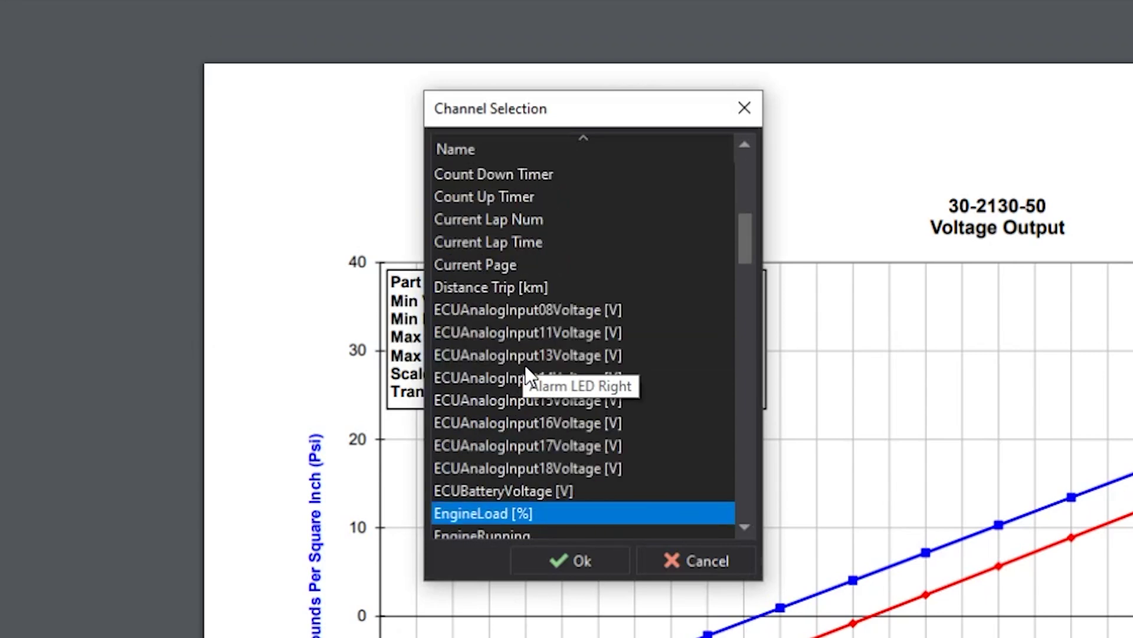
pyautogui.click(512, 561)
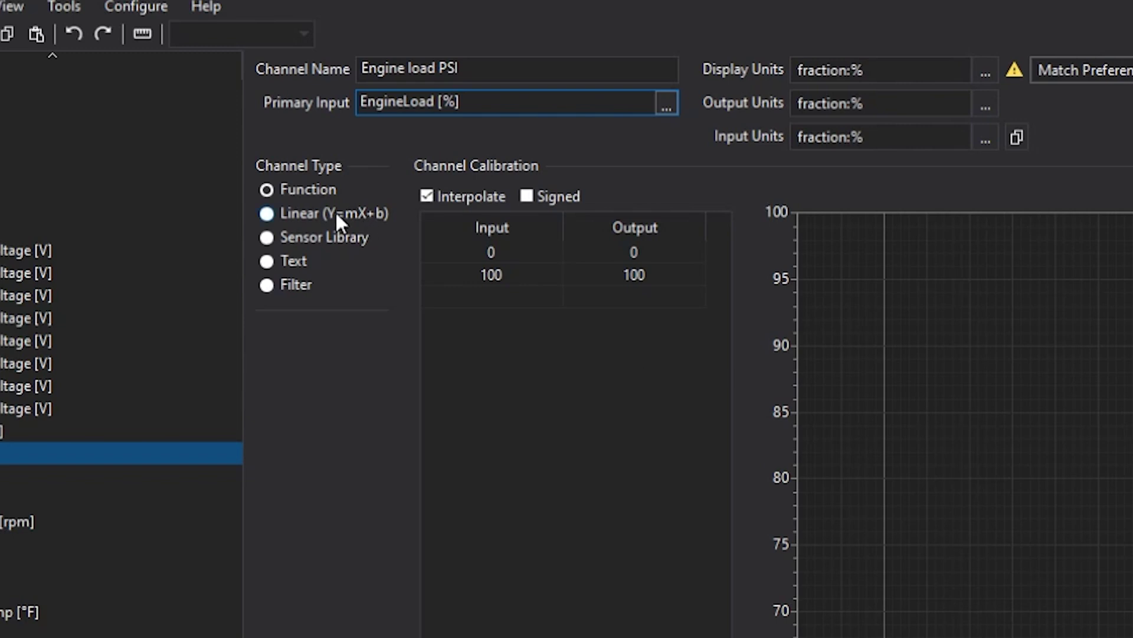
# Make the channel Linear (Y=mX+b) with scalar 0.5 and offset -14.7, and clear its display, output and input units.
pyautogui.click(343, 213)
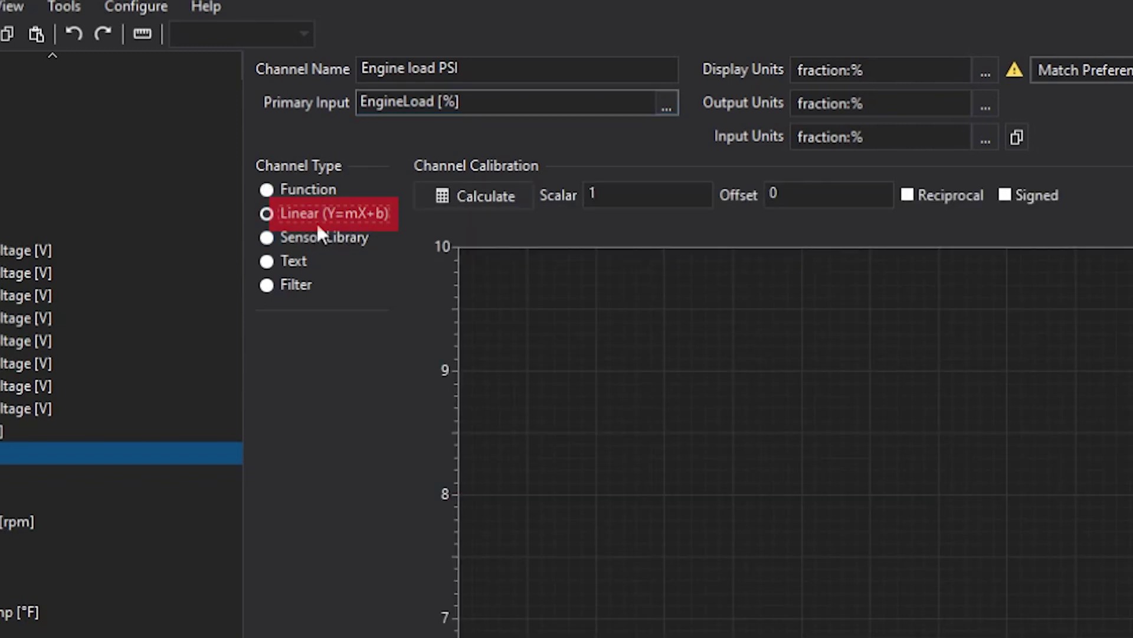
pyautogui.click(625, 196)
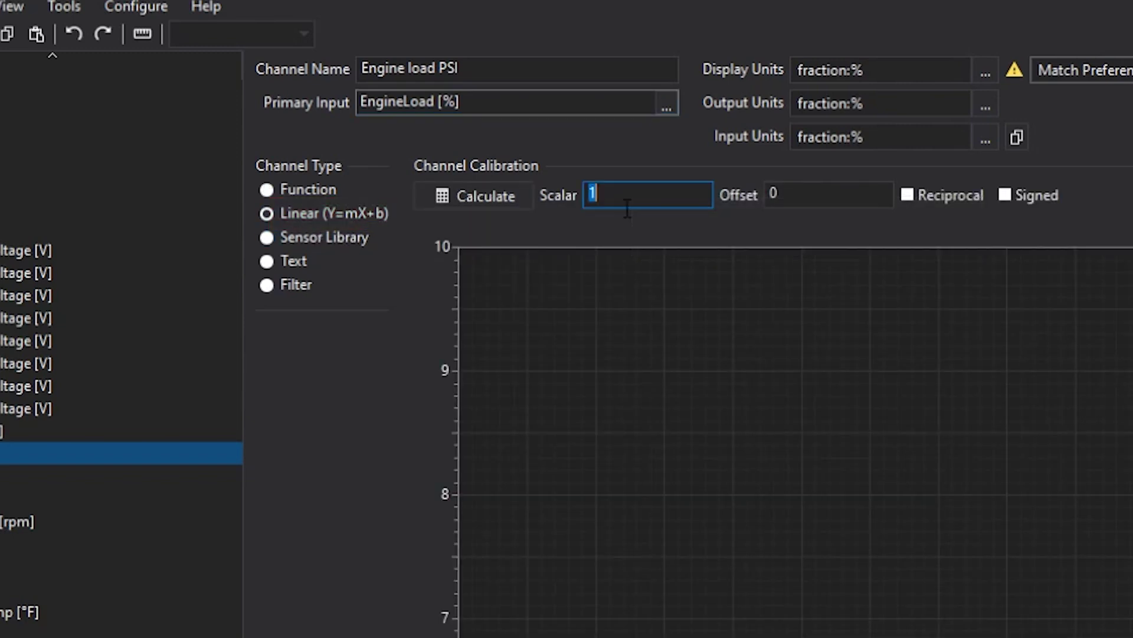
pyautogui.write('0.5')
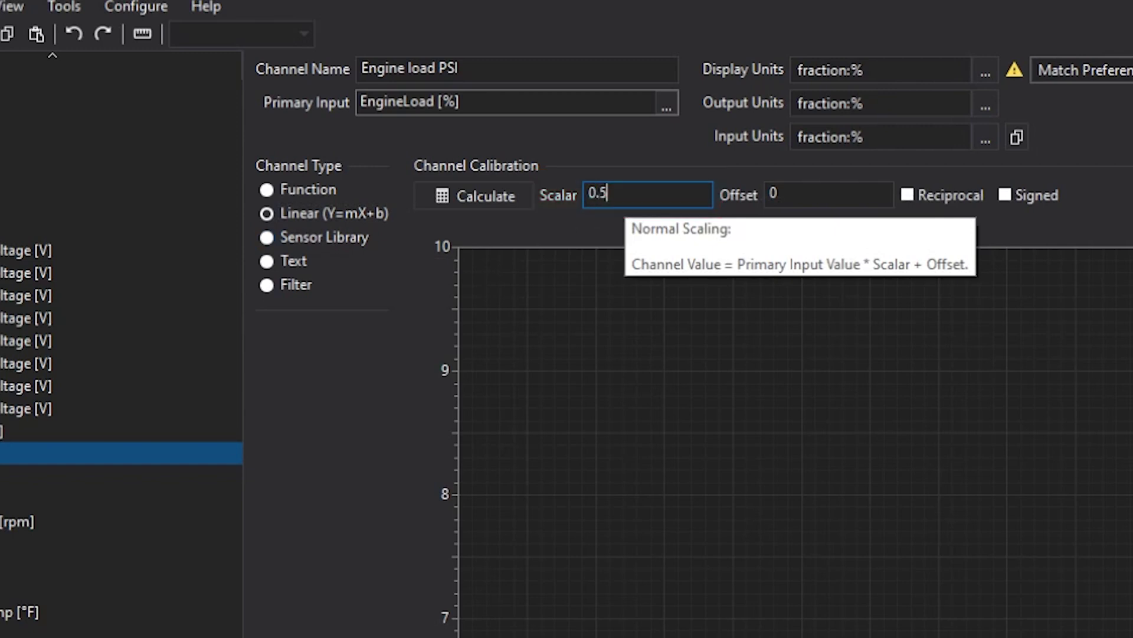
pyautogui.click(812, 193)
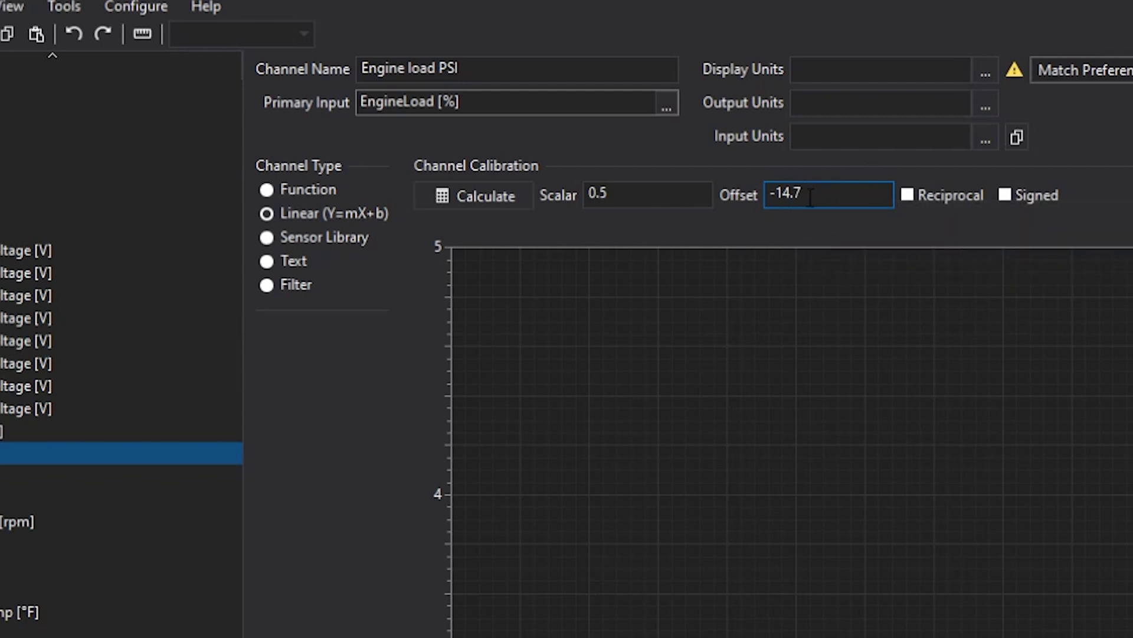
pyautogui.click(587, 194)
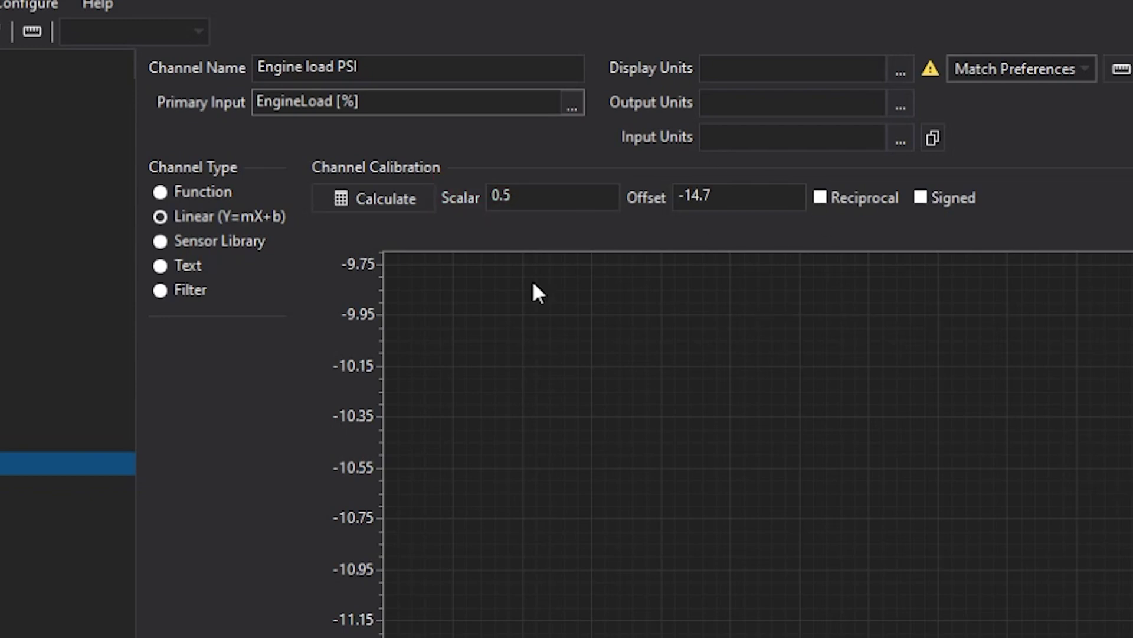
pyautogui.click(540, 196)
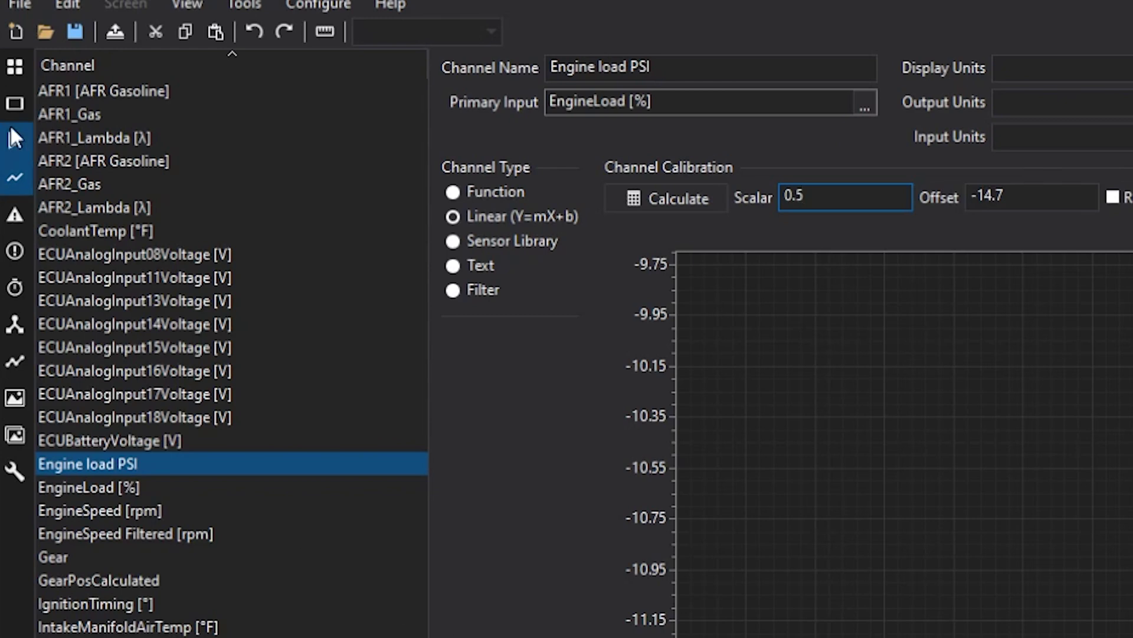
# Open Screen 1 for design and change the AFR-2 value's input to the Engine load PSI channel.
pyautogui.moveTo(20, 104)
pyautogui.click(29, 69)
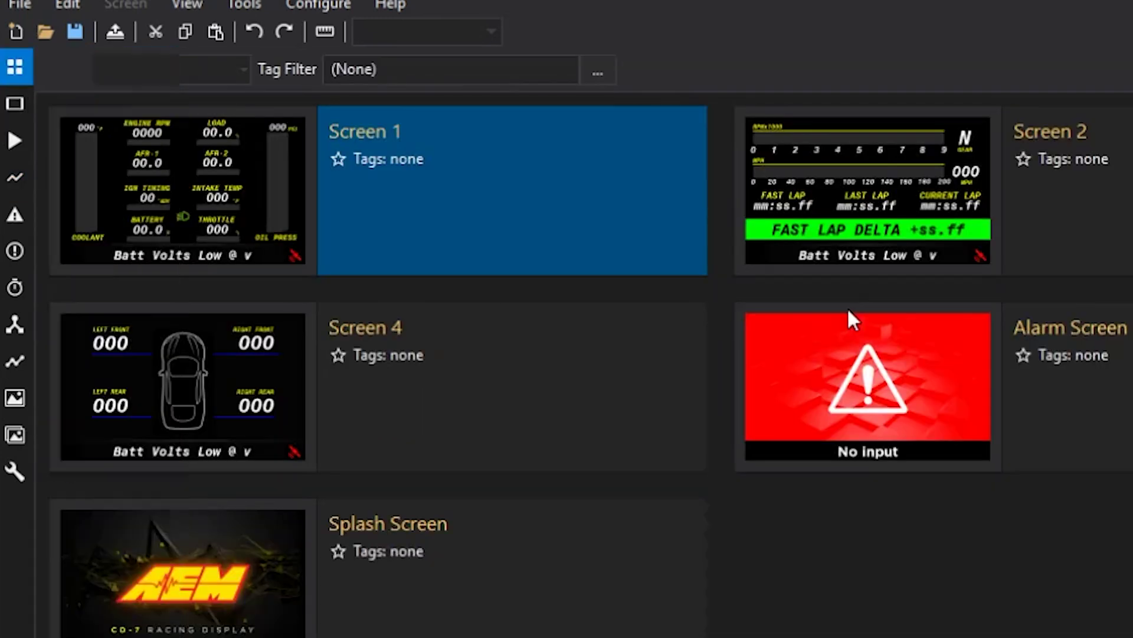
pyautogui.doubleClick(509, 227)
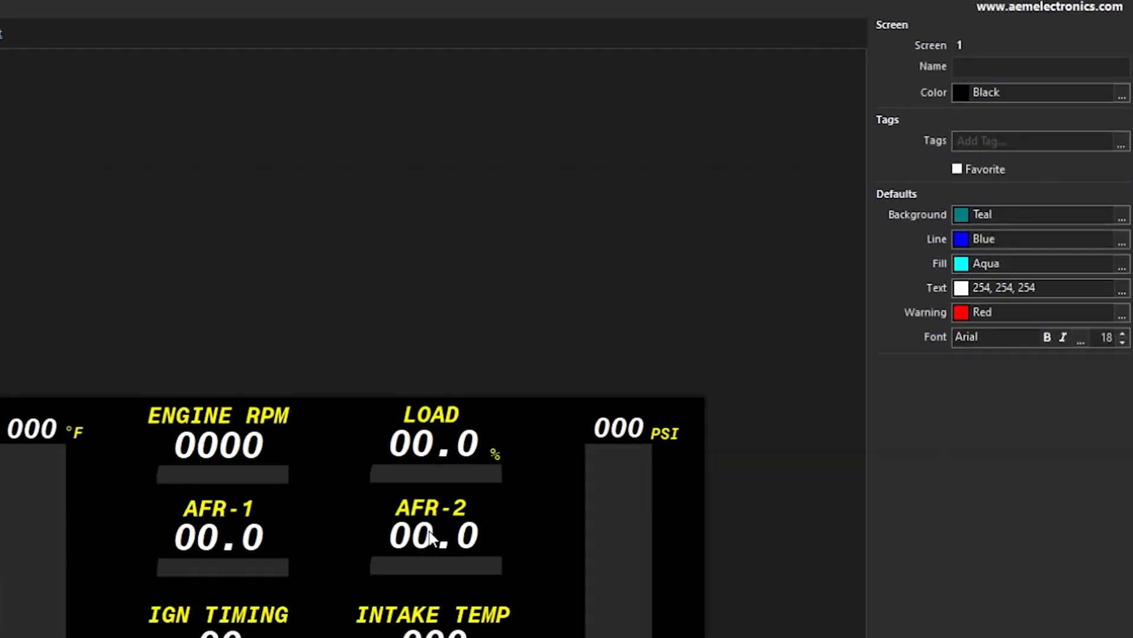
pyautogui.click(431, 537)
pyautogui.click(1120, 70)
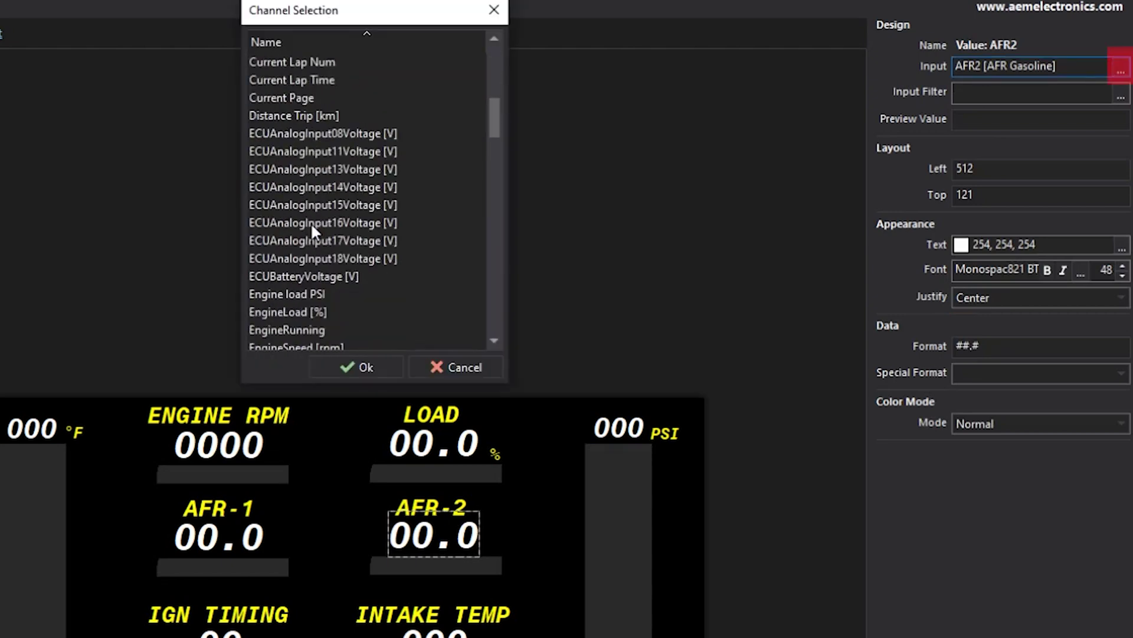
pyautogui.click(311, 222)
pyautogui.click(319, 294)
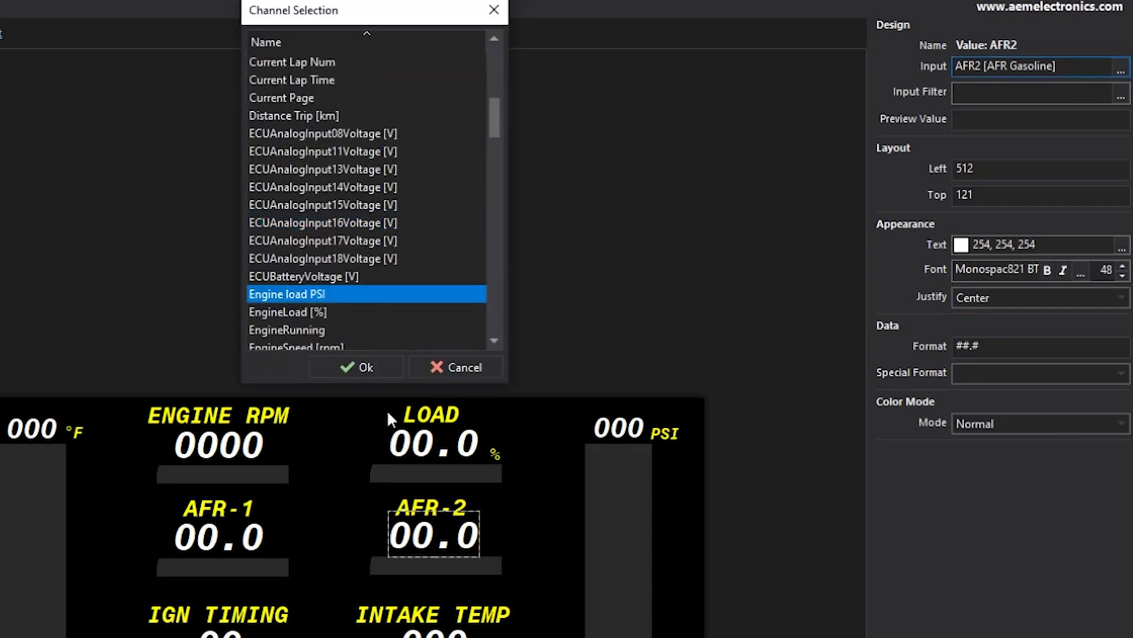
pyautogui.click(372, 367)
# Change the input of the bar beneath the AFR-2 value to the Engine load PSI channel.
pyautogui.click(426, 562)
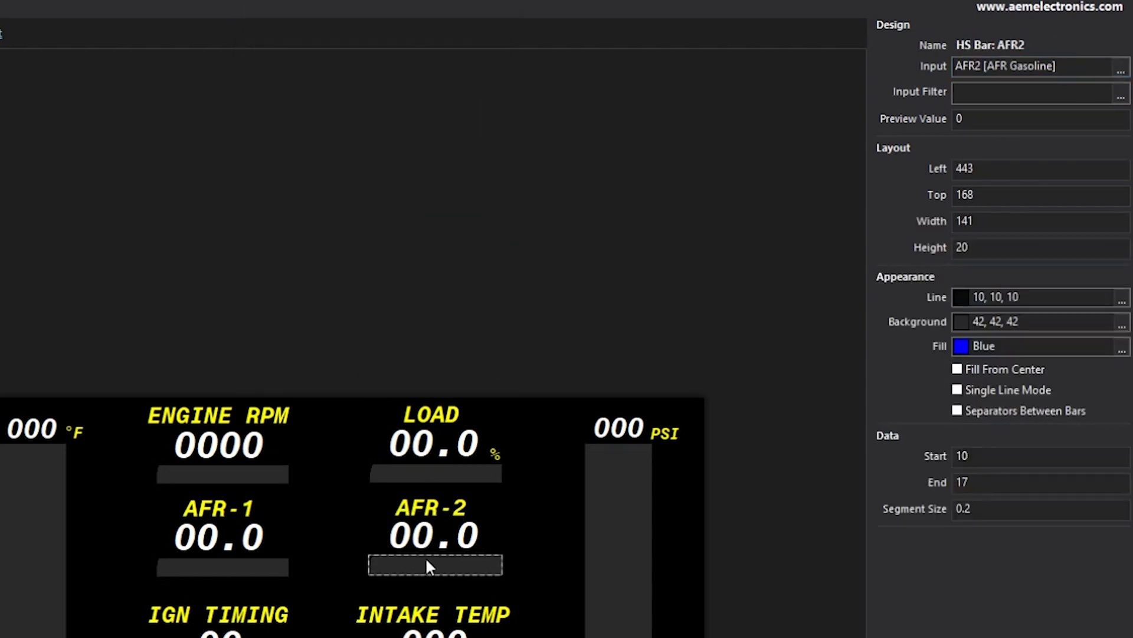
pyautogui.click(1121, 69)
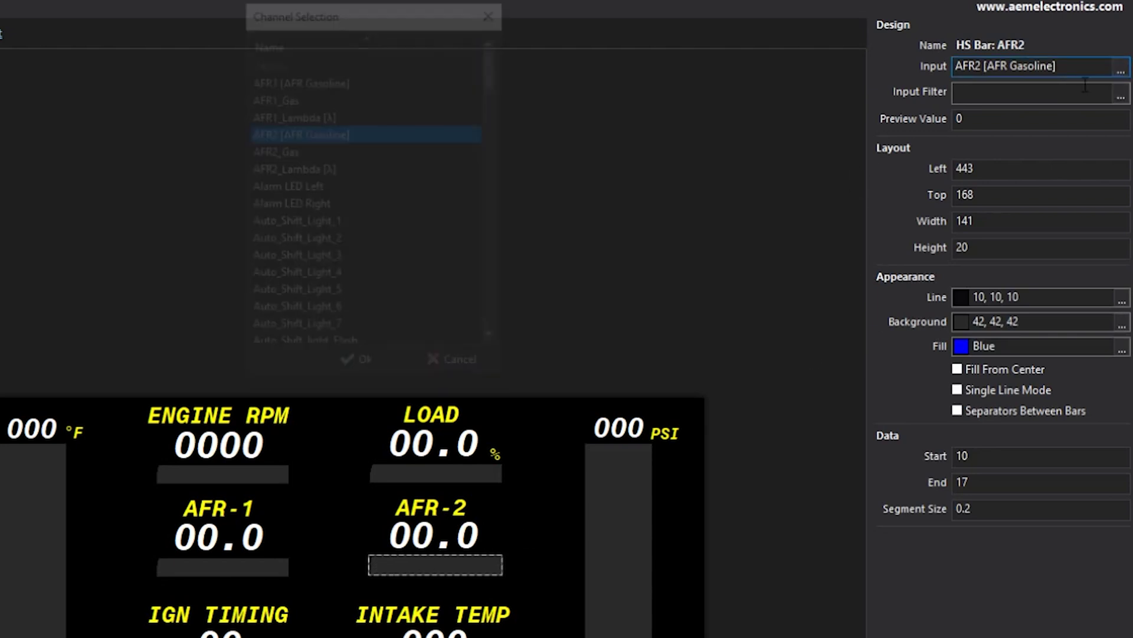
pyautogui.click(272, 187)
pyautogui.scroll(-15, 296, 171)
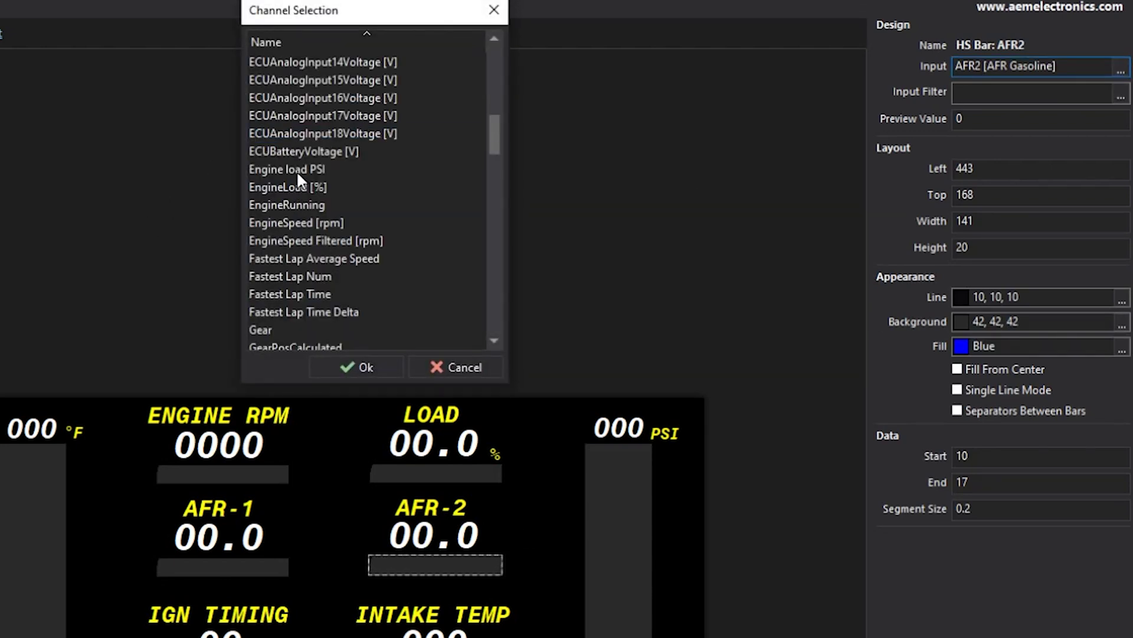
pyautogui.click(296, 171)
pyautogui.click(347, 367)
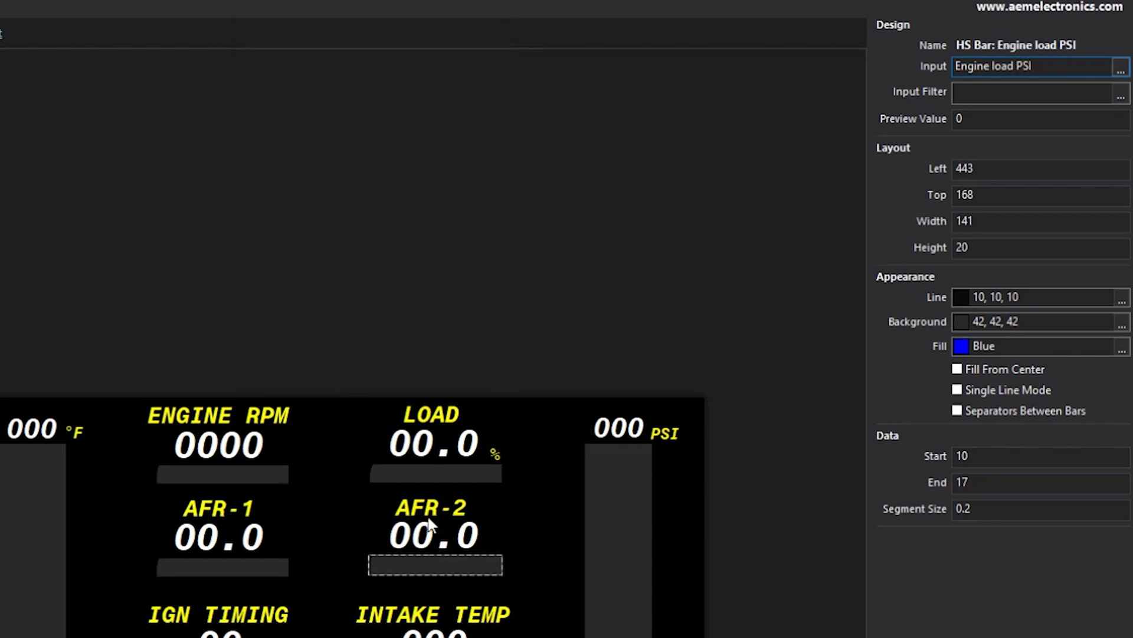
# Change the AFR-2 label's caption to "Boost".
pyautogui.click(441, 507)
pyautogui.doubleClick(971, 66)
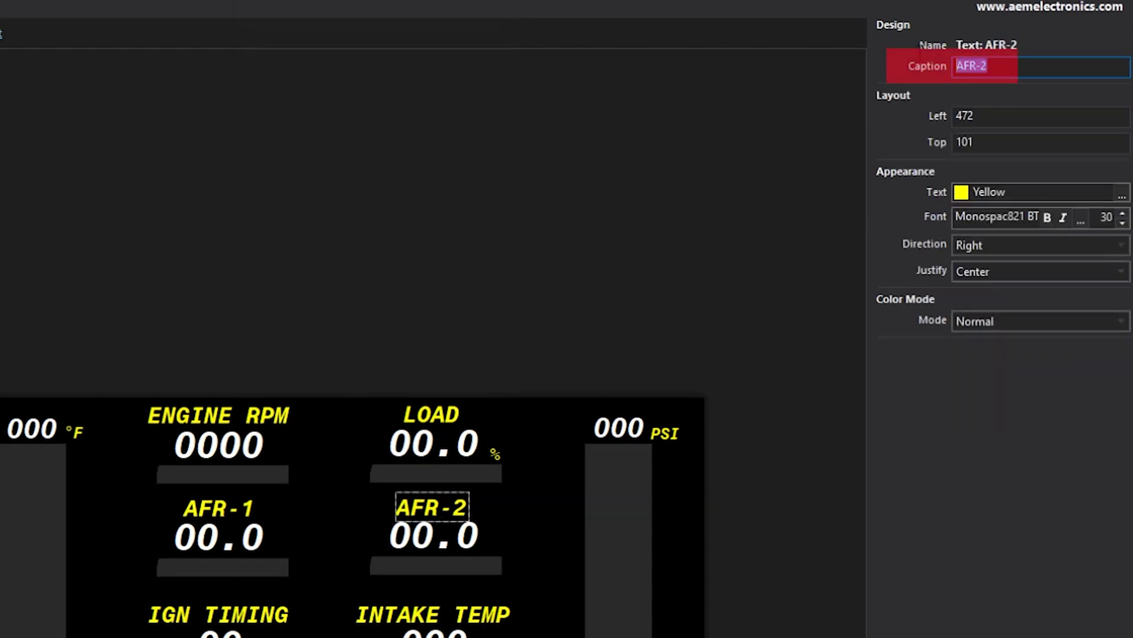
pyautogui.write('Boost')
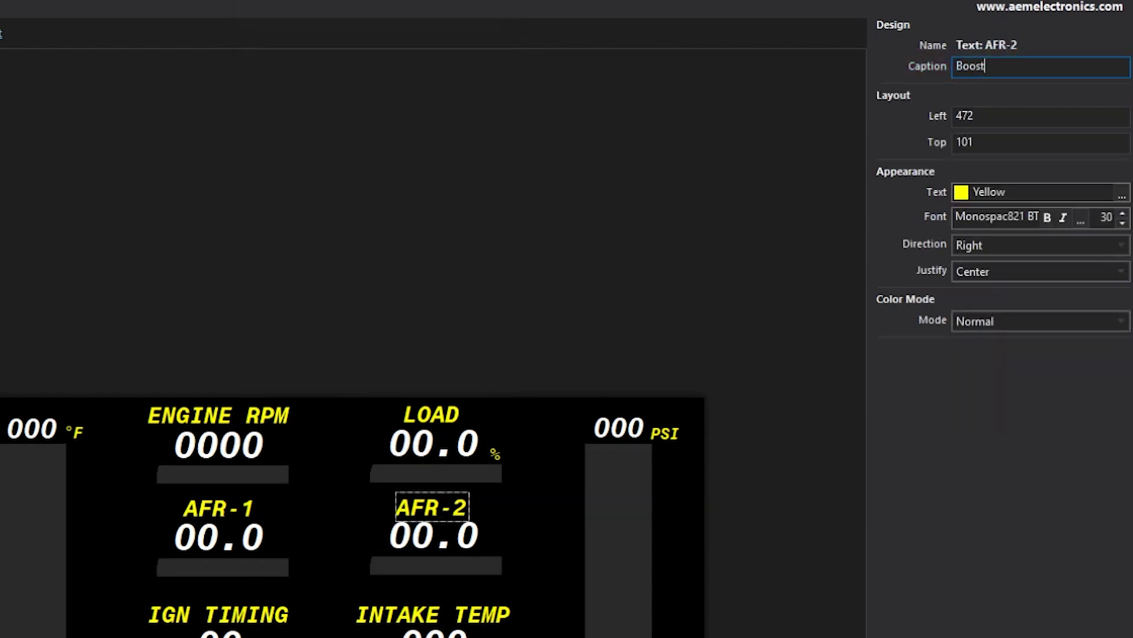
# Set the Engine load PSI bar's data range to start at -14.7 and end at 35.3, with a segment size of 1.
pyautogui.click(493, 561)
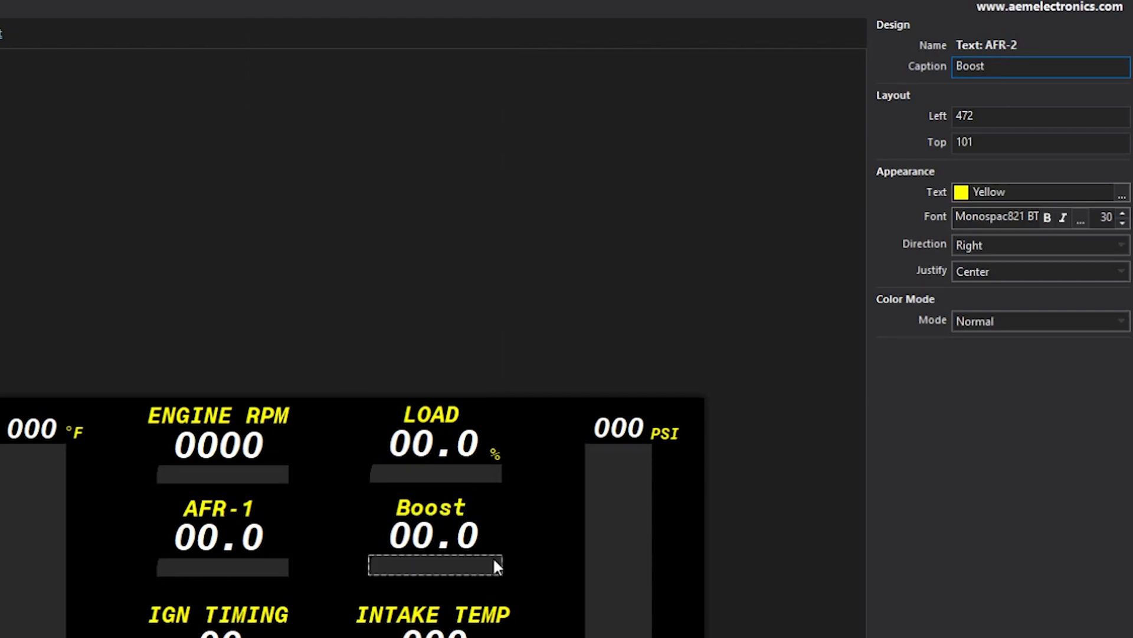
pyautogui.doubleClick(1012, 456)
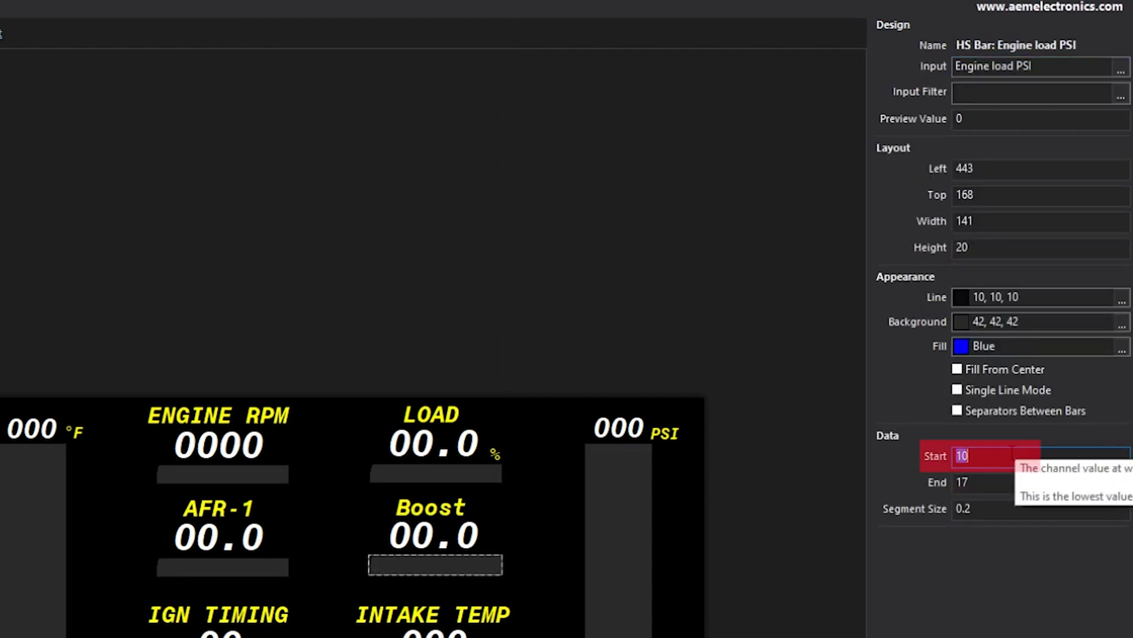
pyautogui.write('-14.7')
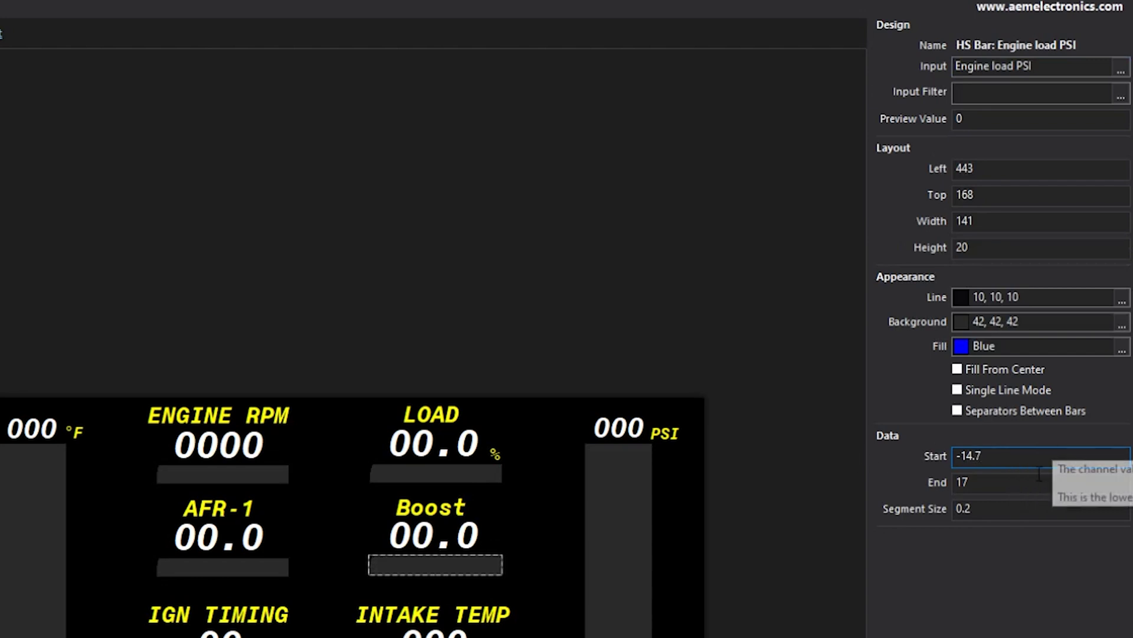
pyautogui.doubleClick(980, 482)
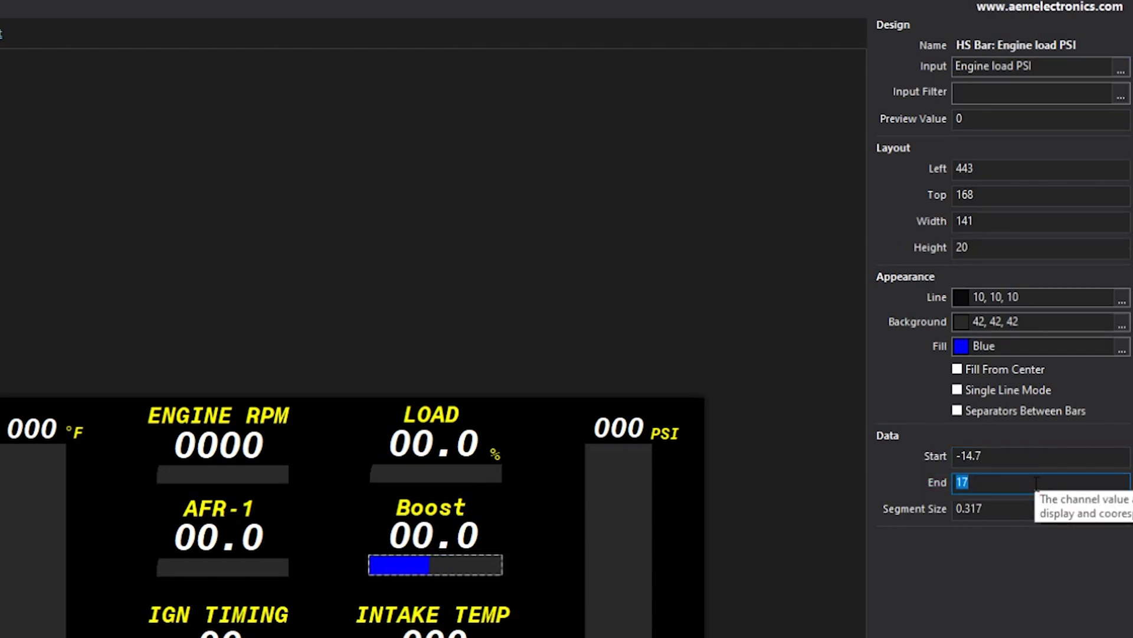
pyautogui.write('35.3')
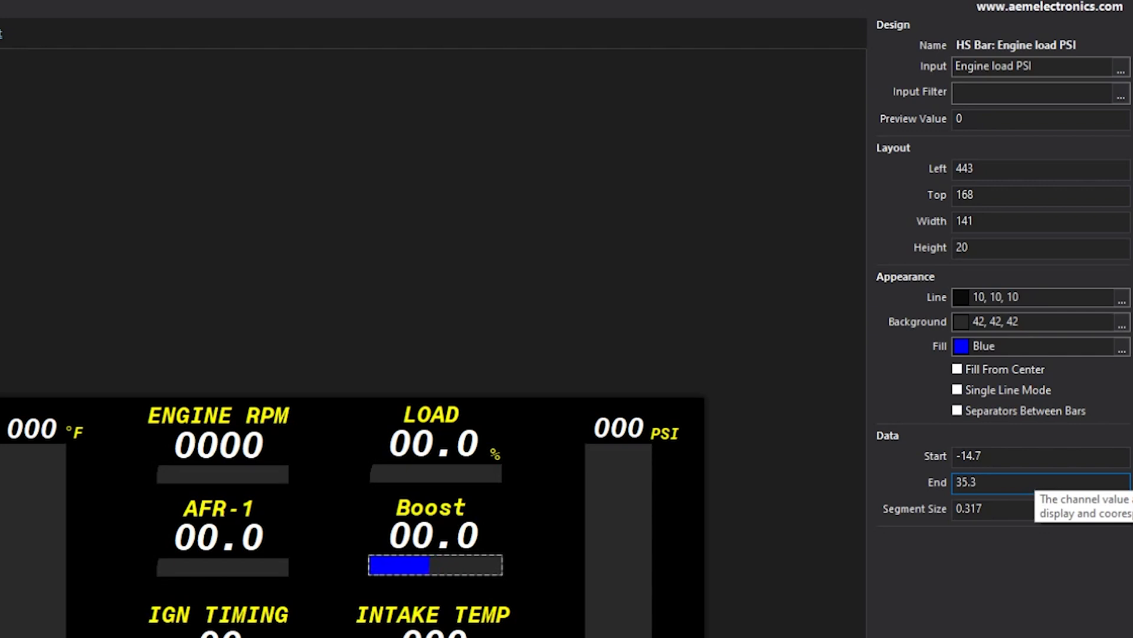
pyautogui.doubleClick(988, 511)
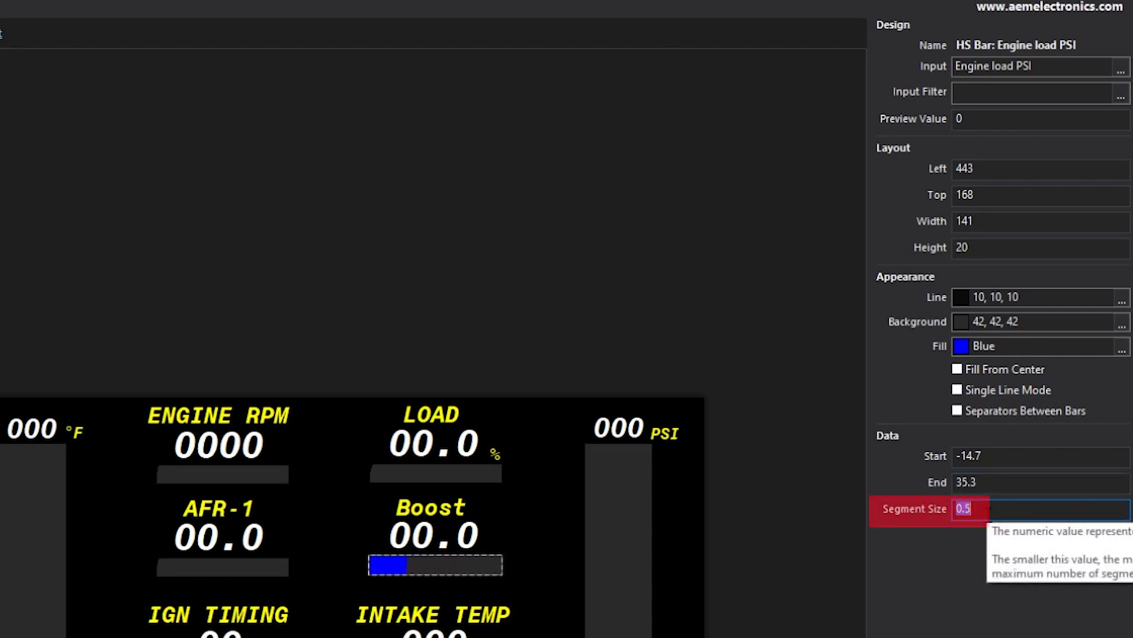
pyautogui.write('1')
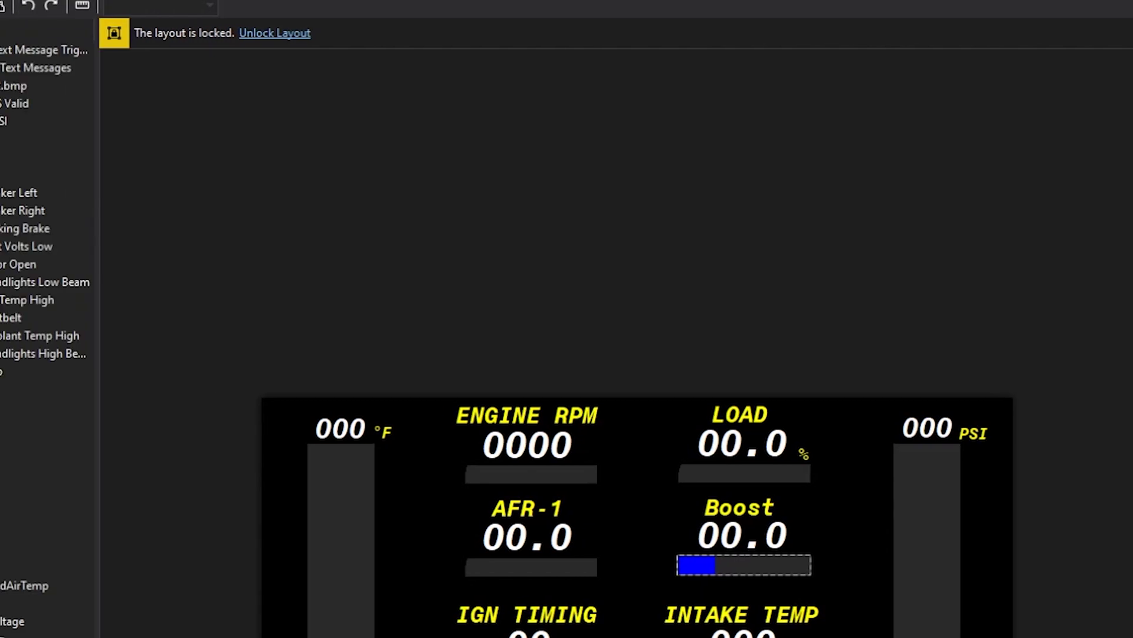
# Start the simulator and set the EngineLoad [%] channel to 50.
pyautogui.click(13, 88)
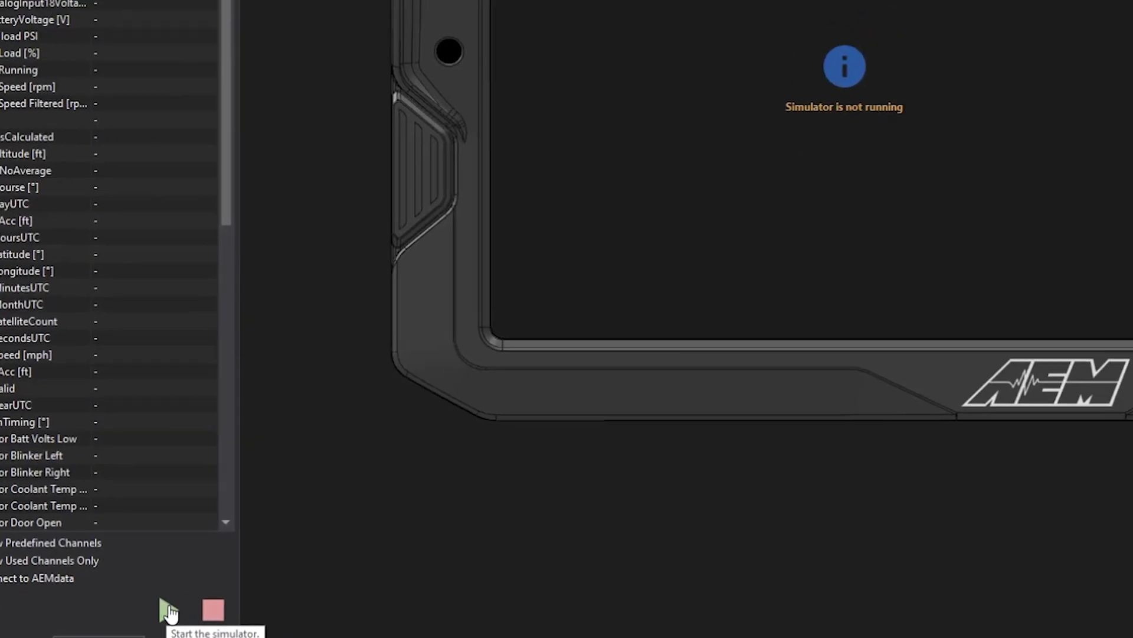
pyautogui.click(246, 553)
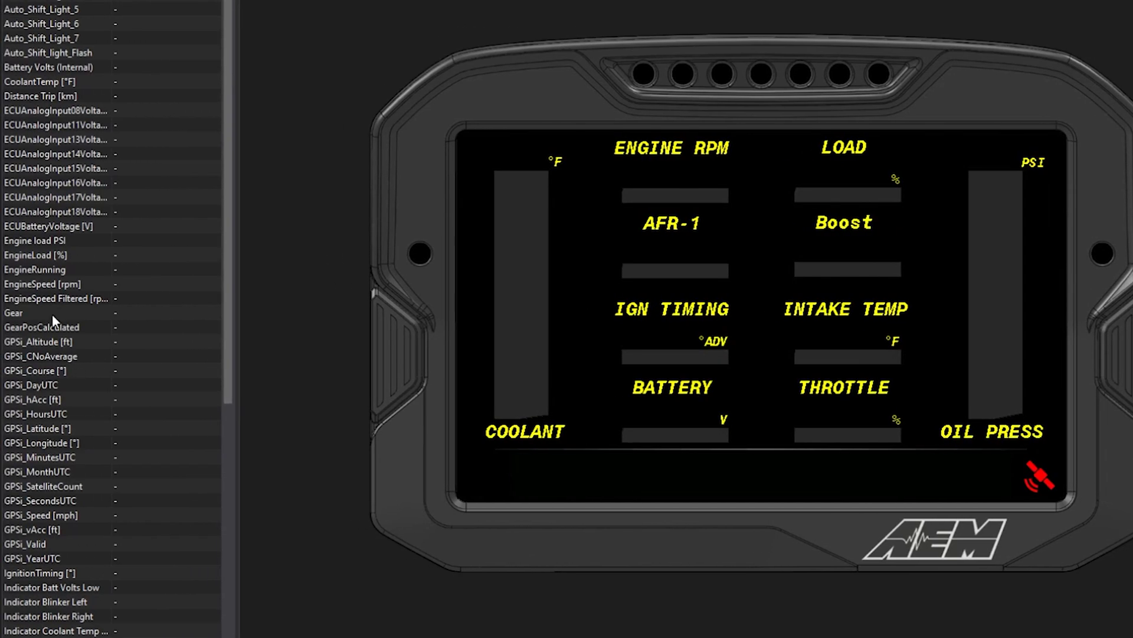
pyautogui.click(162, 255)
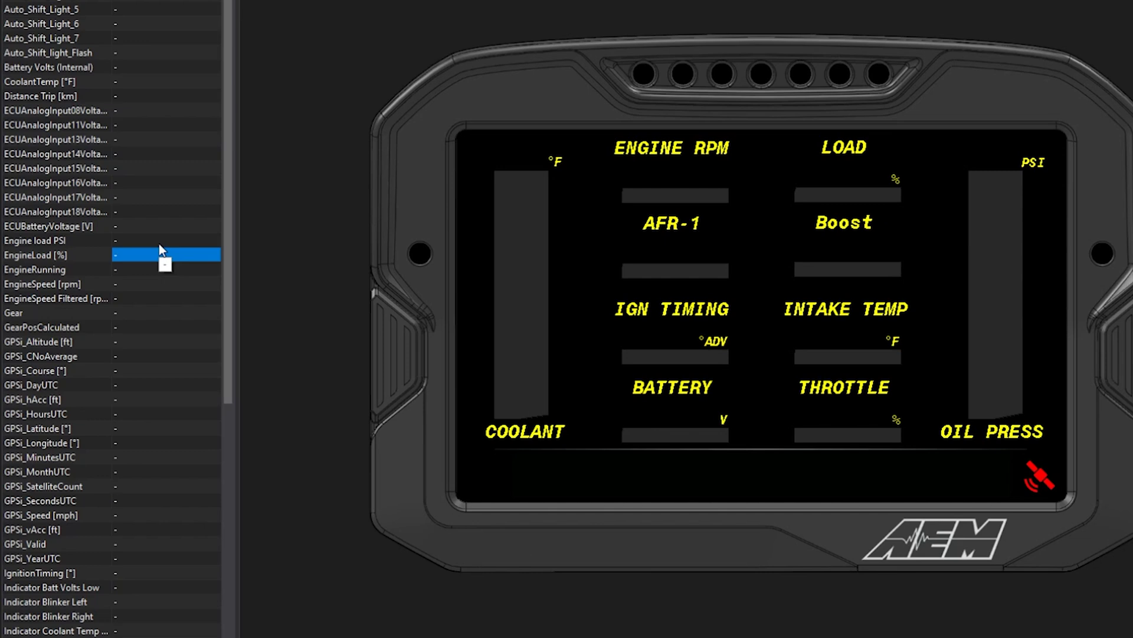
pyautogui.write('50')
pyautogui.press('Return')
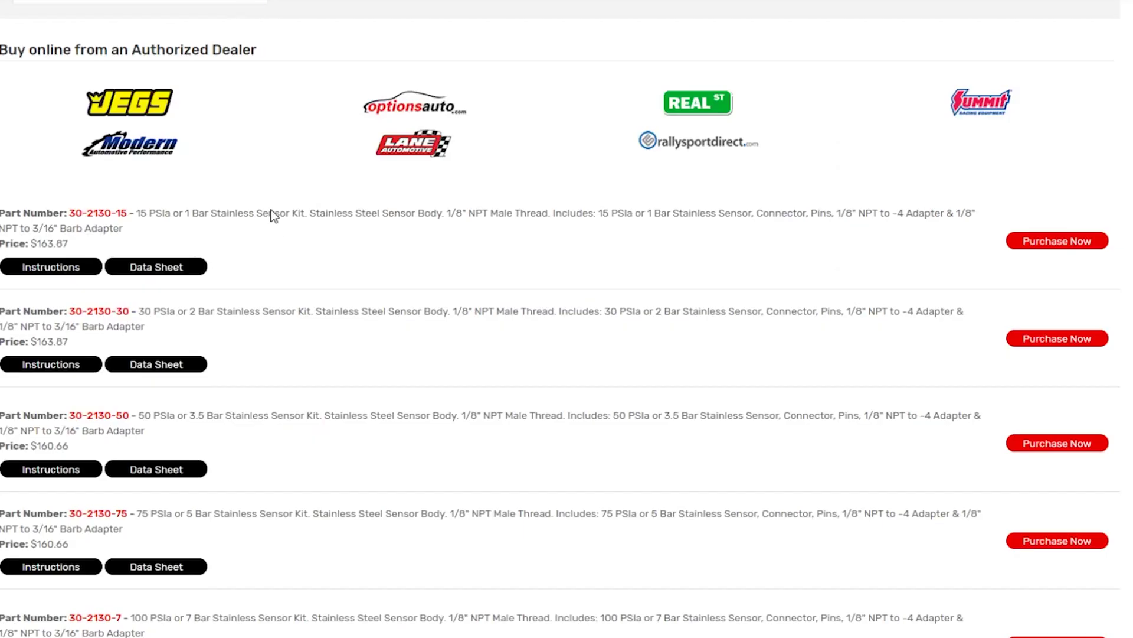
# Open the data sheet for the 30-2130-30 pressure sensor and examine its part number and pressure range.
pyautogui.click(168, 369)
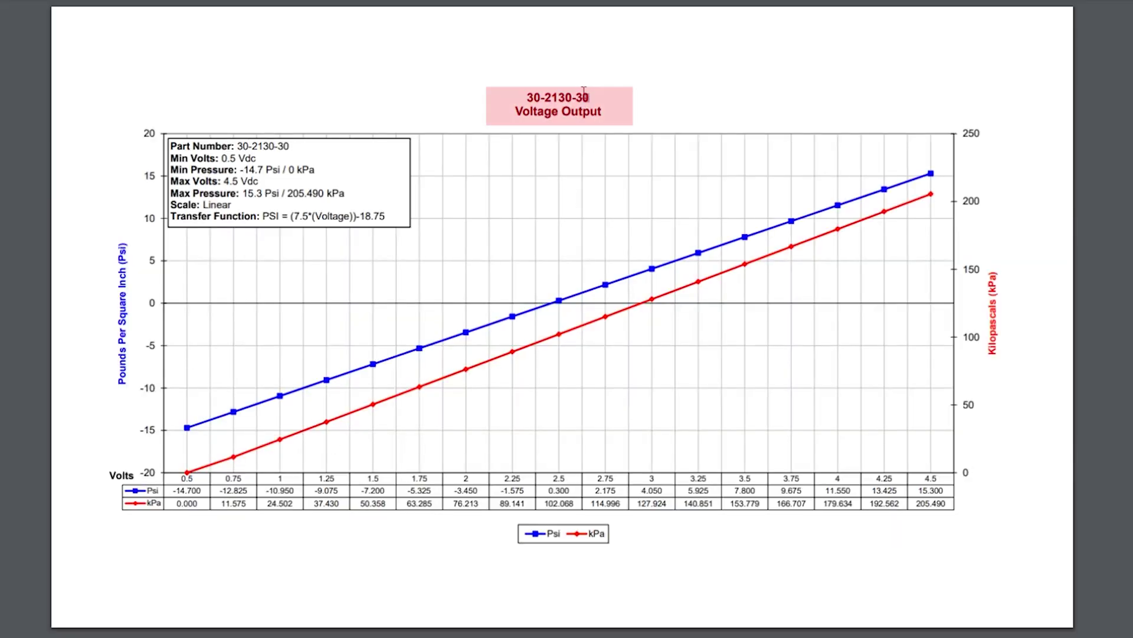
pyautogui.moveTo(588, 95)
pyautogui.mouseDown()
pyautogui.moveTo(571, 93)
pyautogui.moveTo(581, 94)
pyautogui.mouseUp()
pyautogui.click(644, 141)
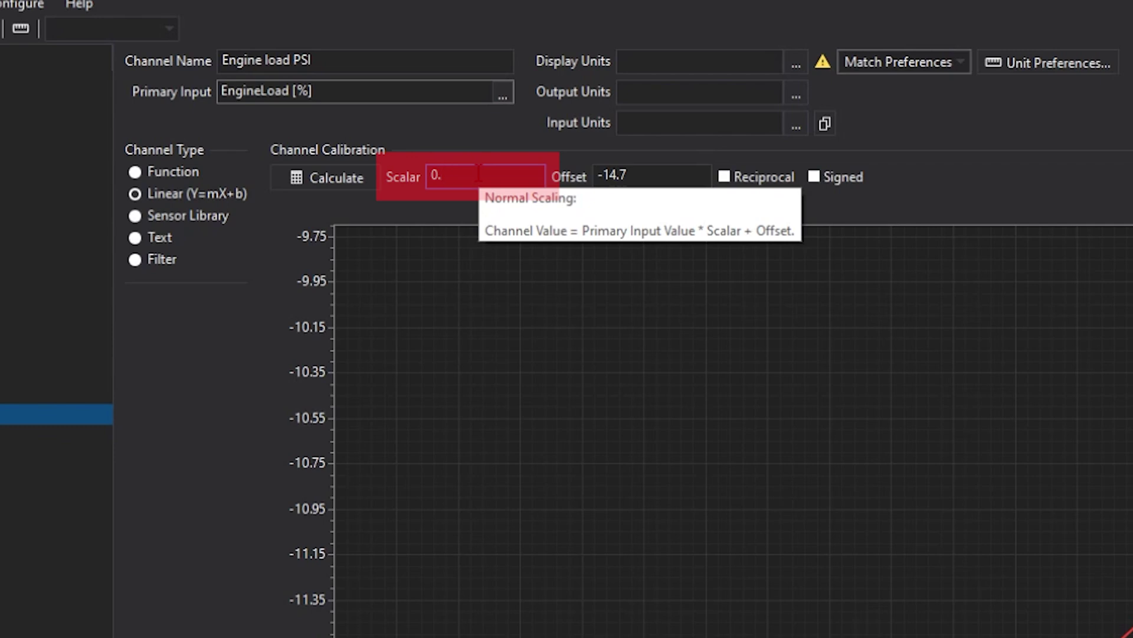
# Set the Engine load PSI channel's scalar to 0.3, and run the simulator to test it with the EngineLoad [%] value.
pyautogui.write('3')
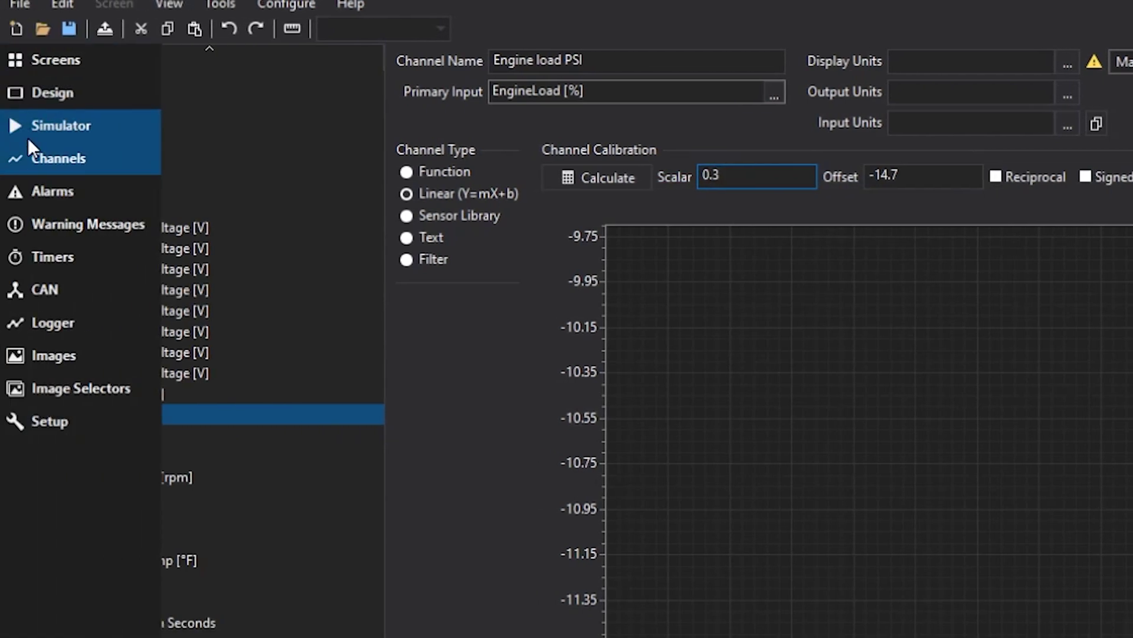
pyautogui.click(28, 137)
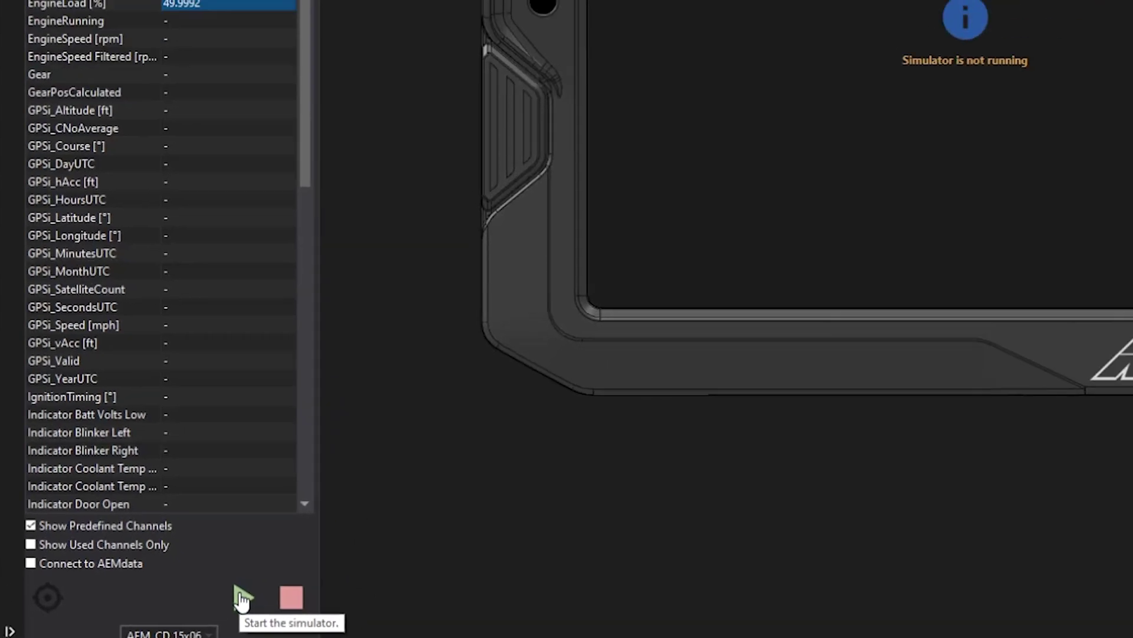
pyautogui.click(286, 534)
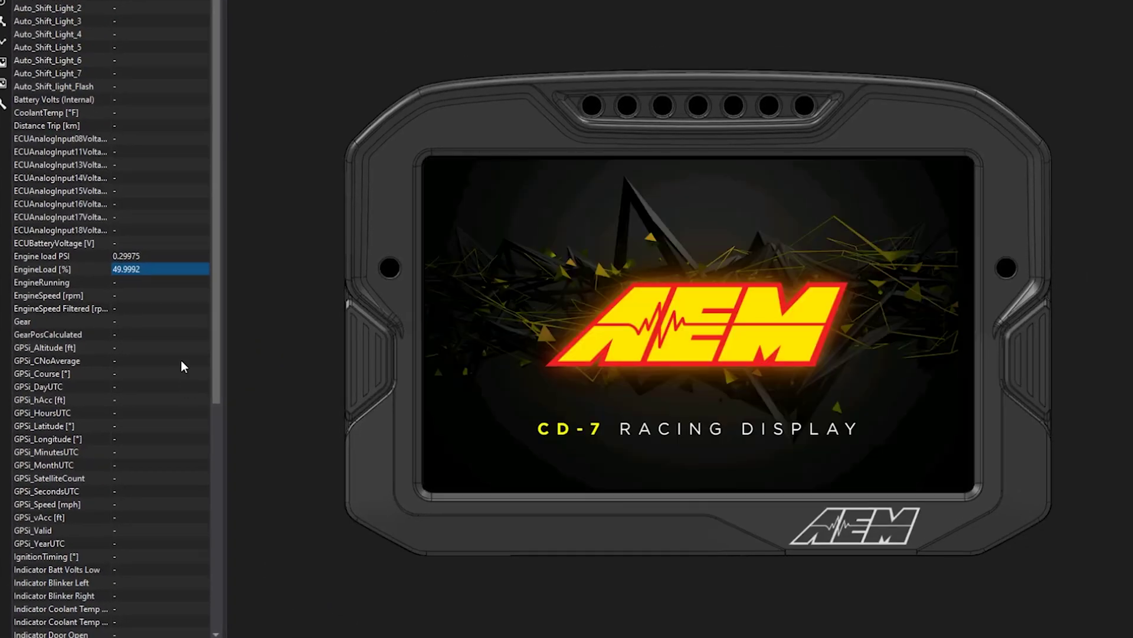
pyautogui.click(155, 268)
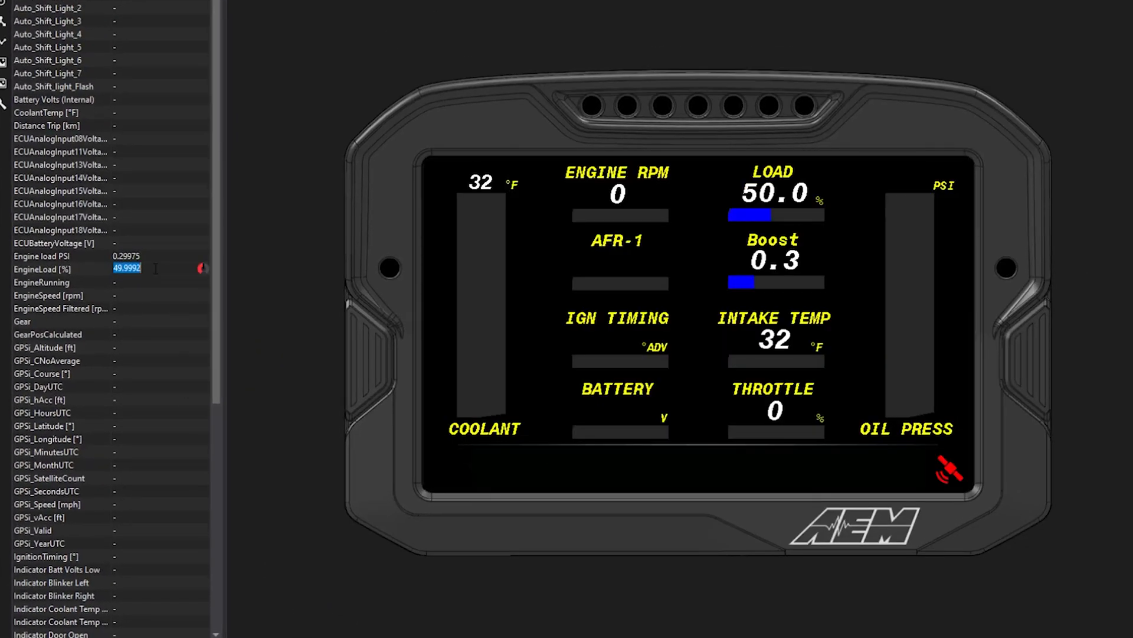
pyautogui.press('Home')
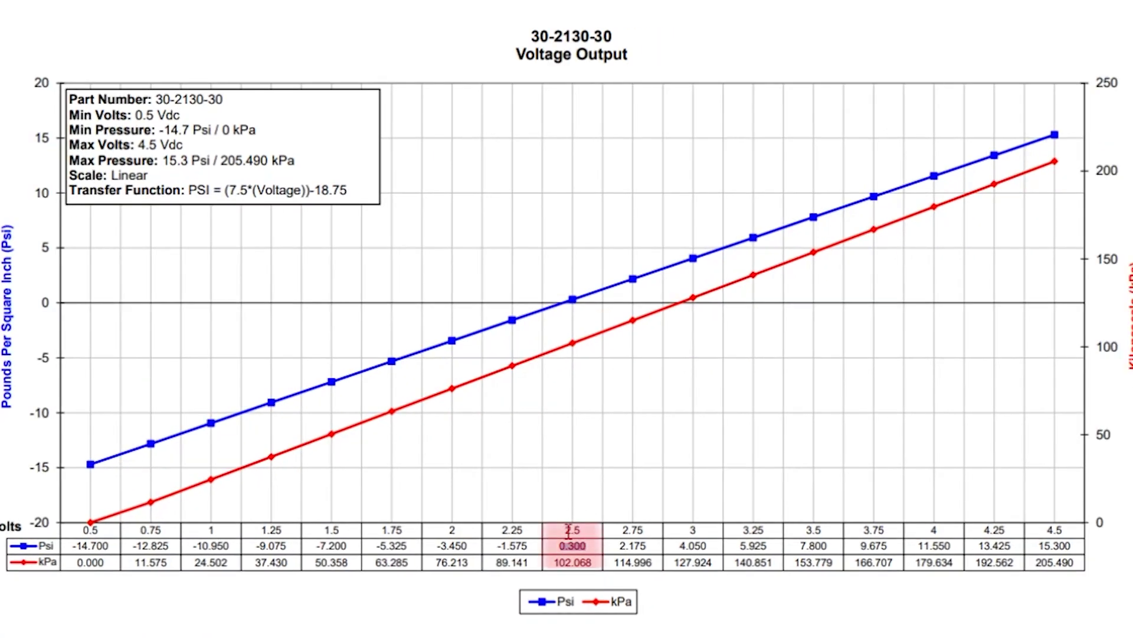
# Check the Psi values at each voltage for the 30-2130-30 sensor, and open the data sheet for the 30-2130-75 sensor.
pyautogui.tripleClick(569, 537)
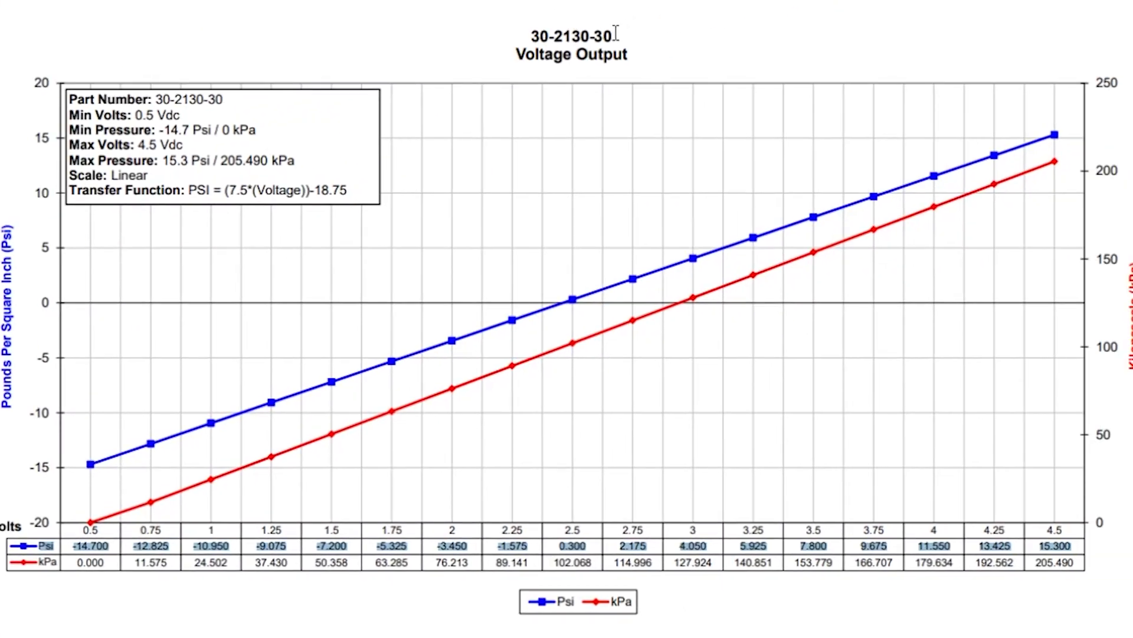
pyautogui.doubleClick(603, 36)
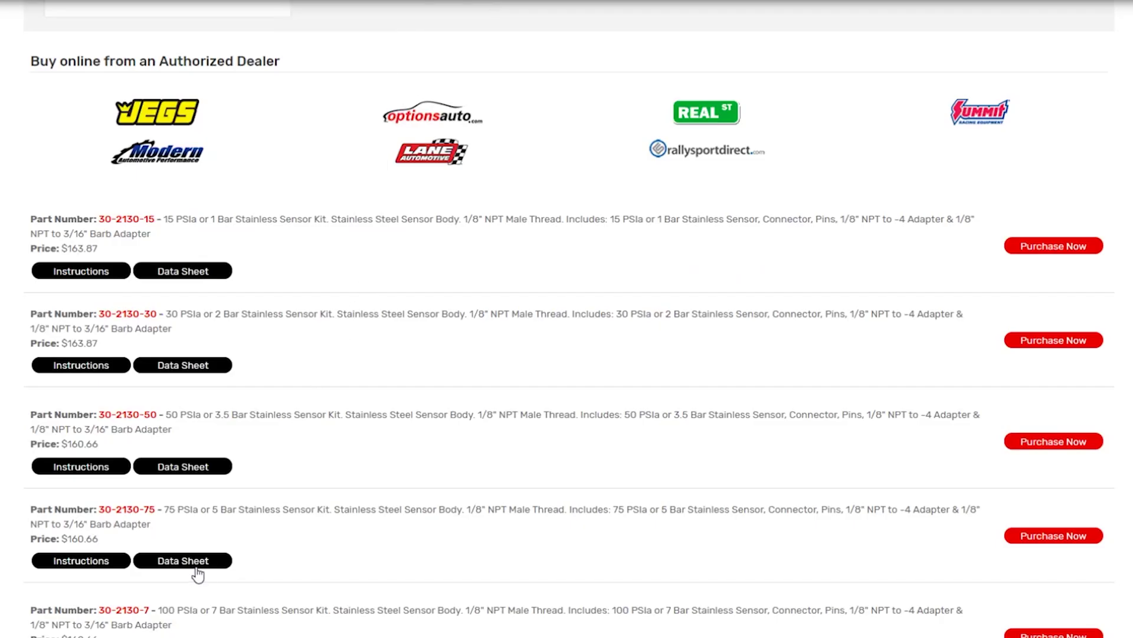
pyautogui.click(193, 562)
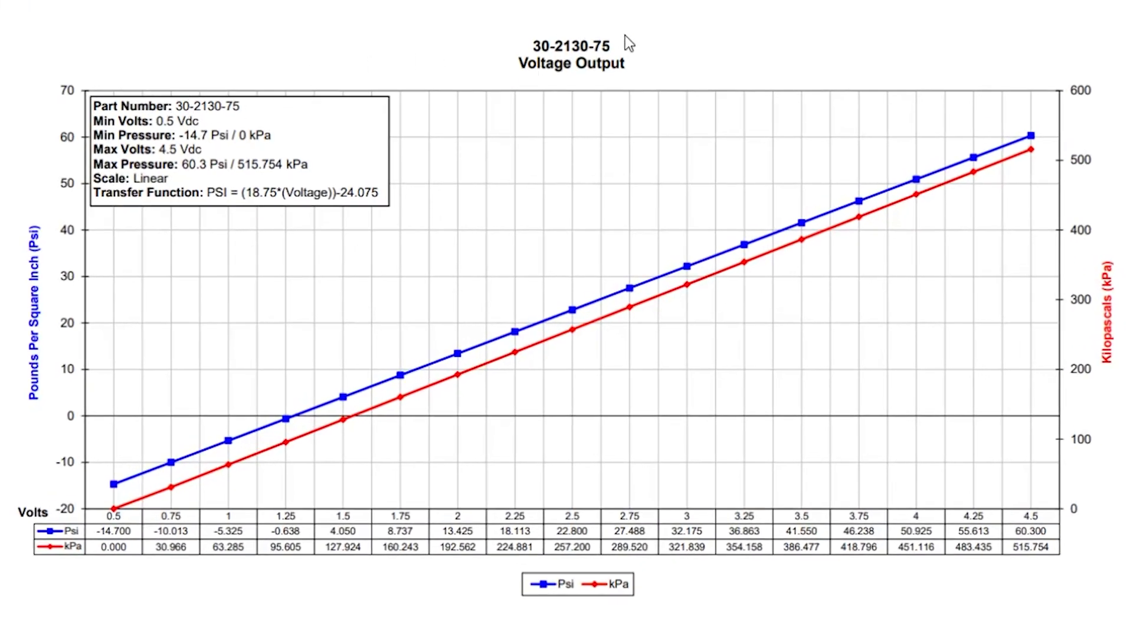
pyautogui.moveTo(614, 47); pyautogui.dragTo(593, 47)
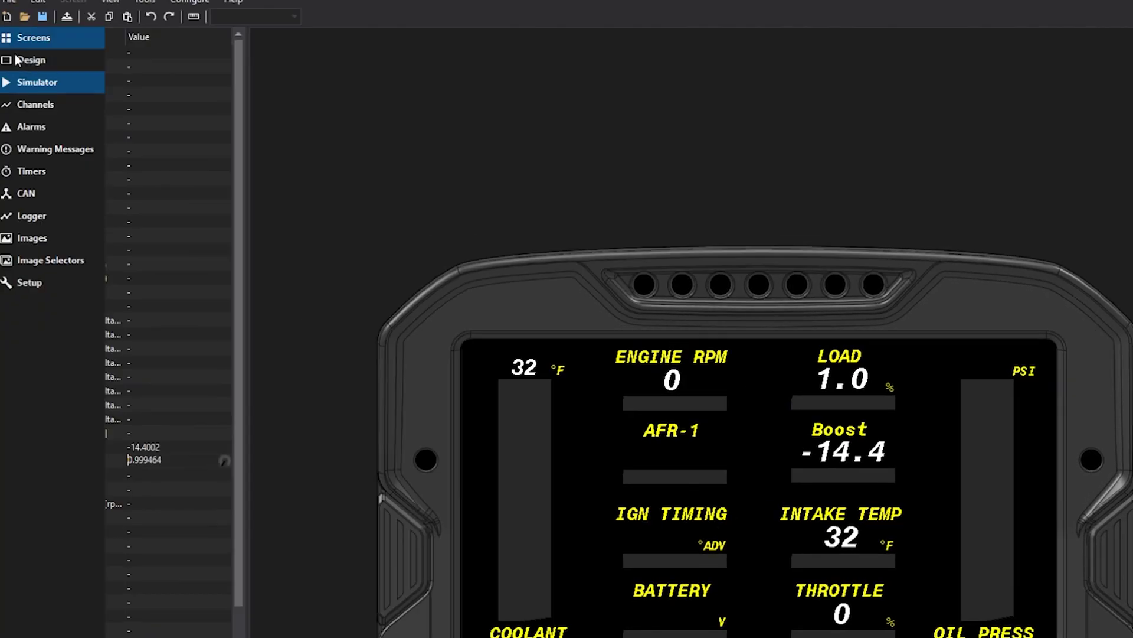
# Set the Engine load PSI channel's scalar to 0.75.
pyautogui.click(22, 104)
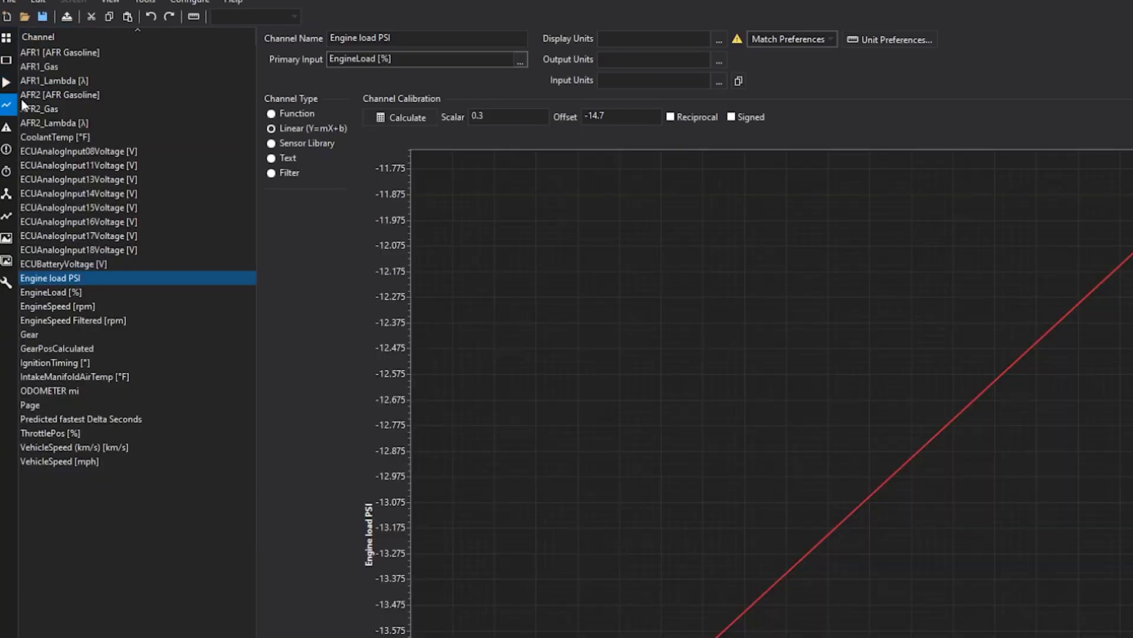
pyautogui.moveTo(513, 117)
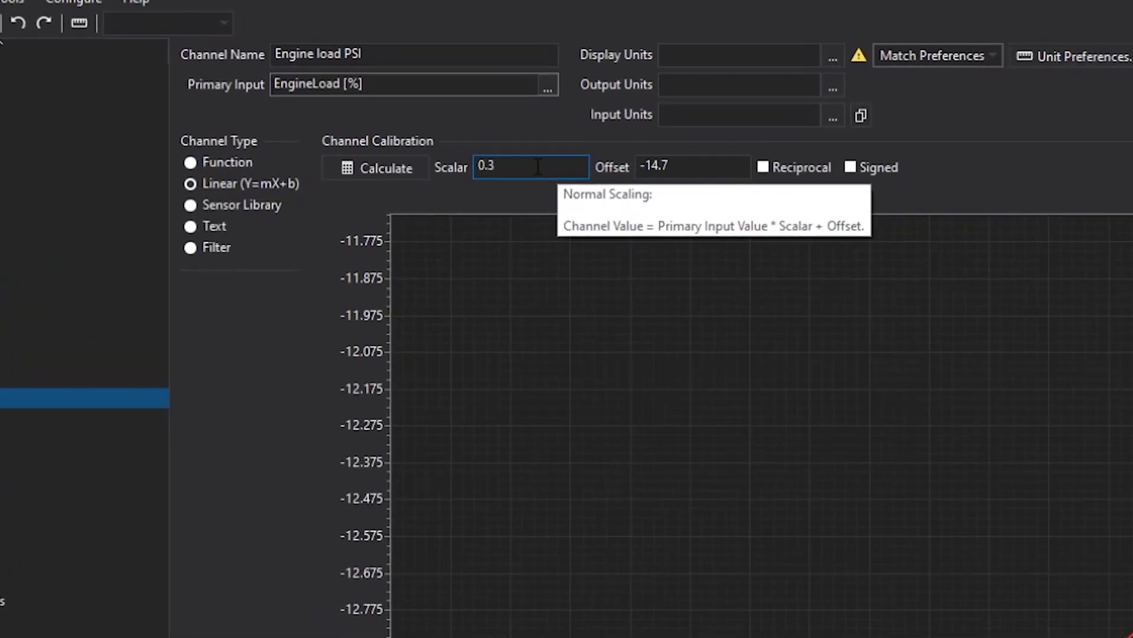
pyautogui.press('BackSpace')
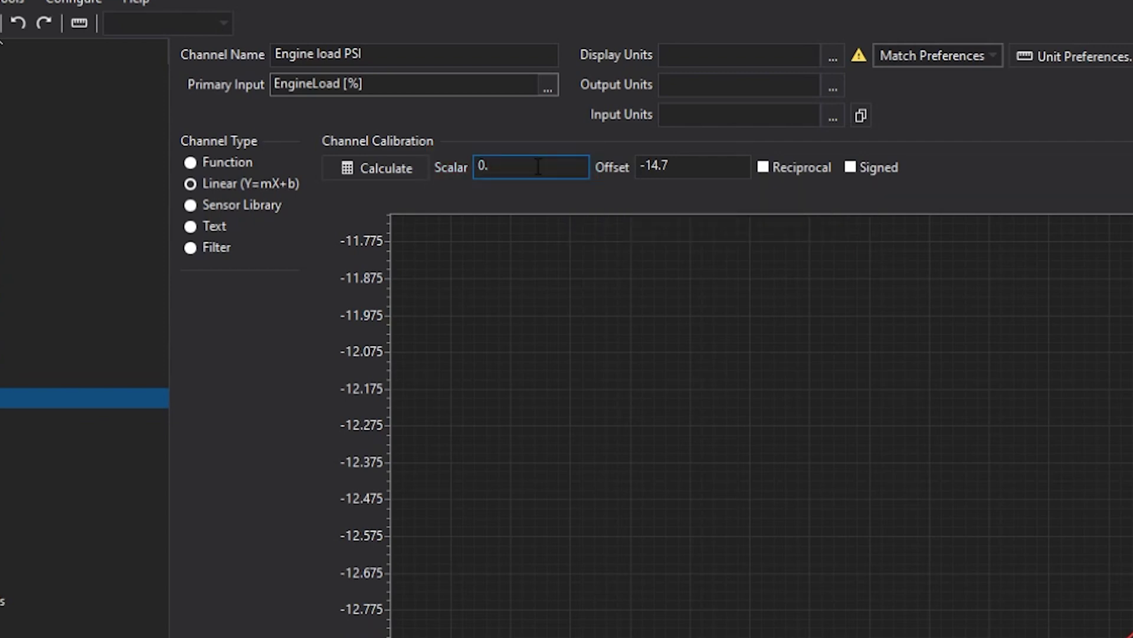
pyautogui.write('75')
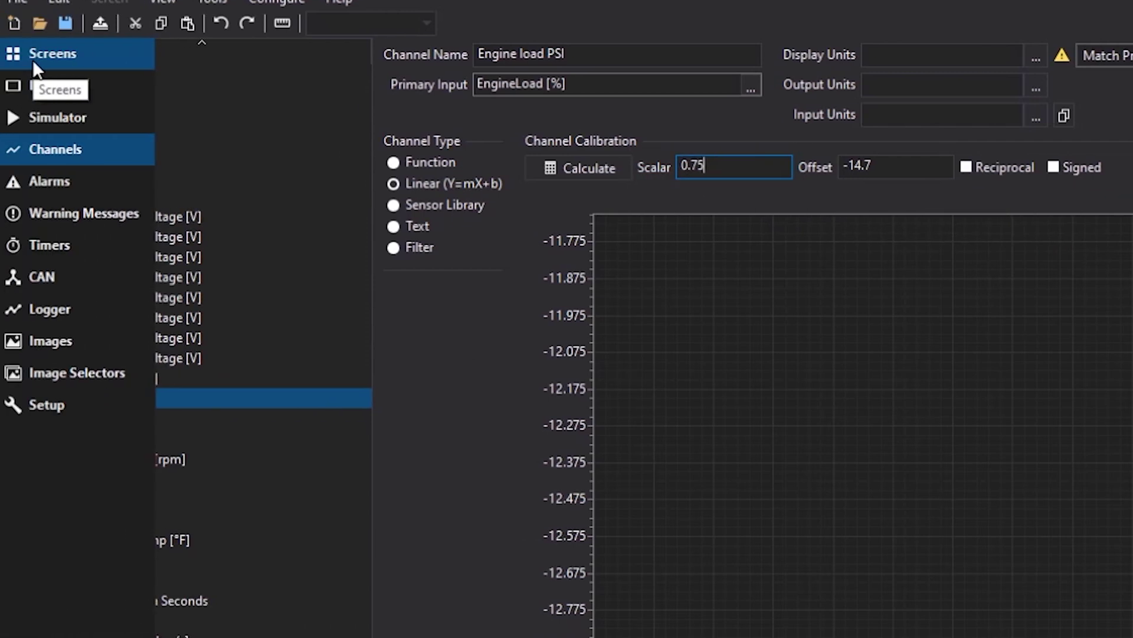
# Run the simulator and set the EngineLoad [%] value to 50 to test the Engine load PSI channel's new scalar.
pyautogui.click(33, 62)
pyautogui.moveTo(9, 74)
pyautogui.click(13, 118)
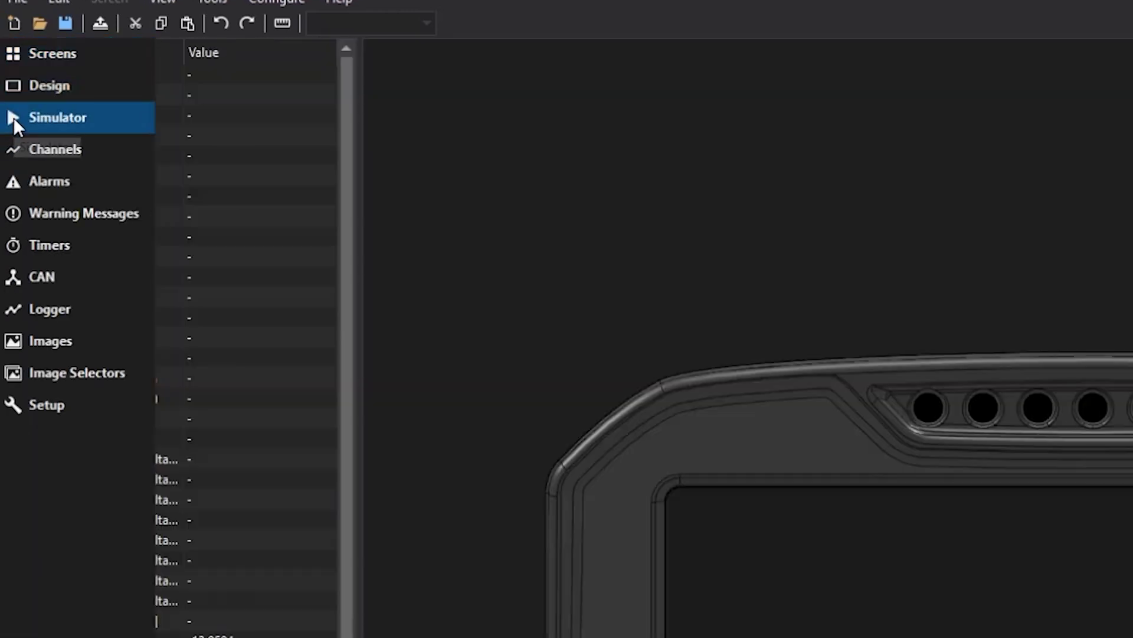
pyautogui.click(264, 623)
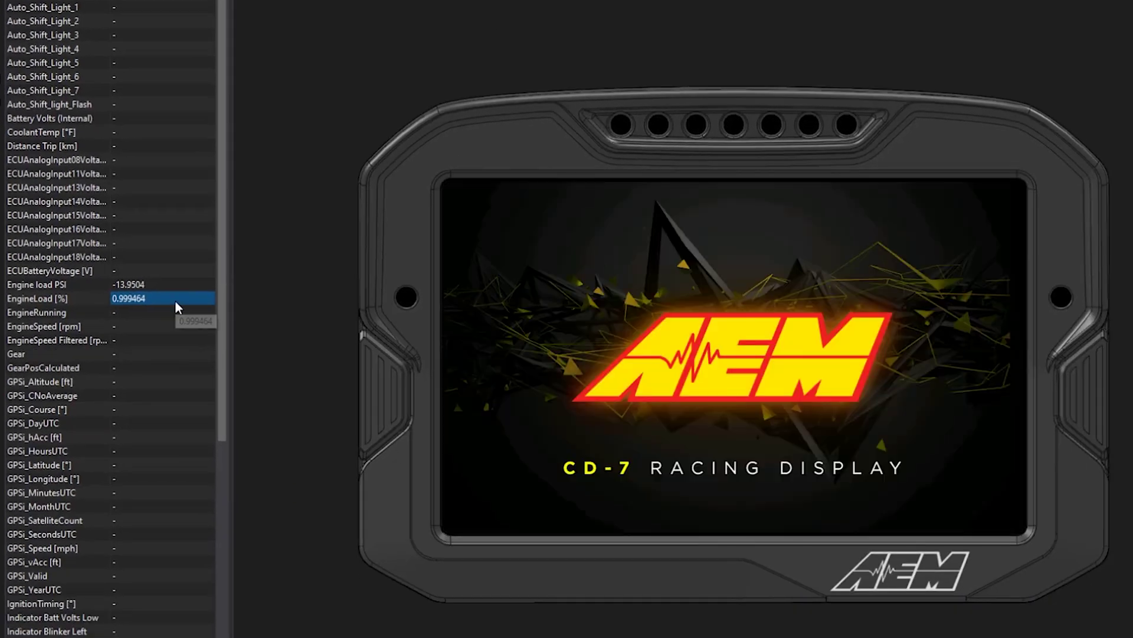
pyautogui.click(176, 300)
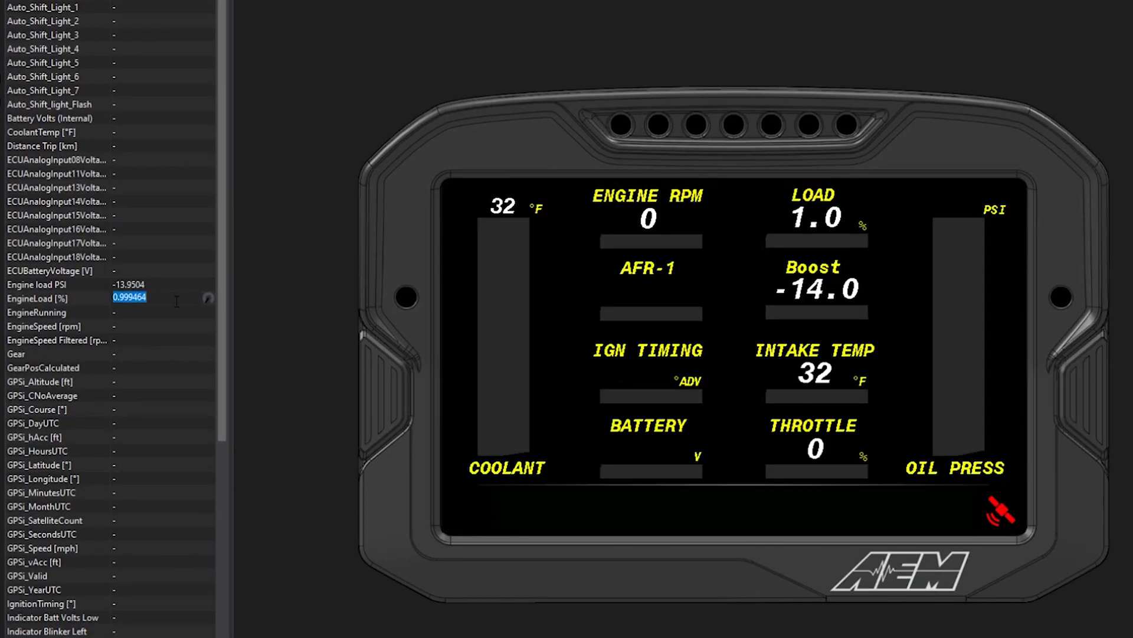
pyautogui.write('50')
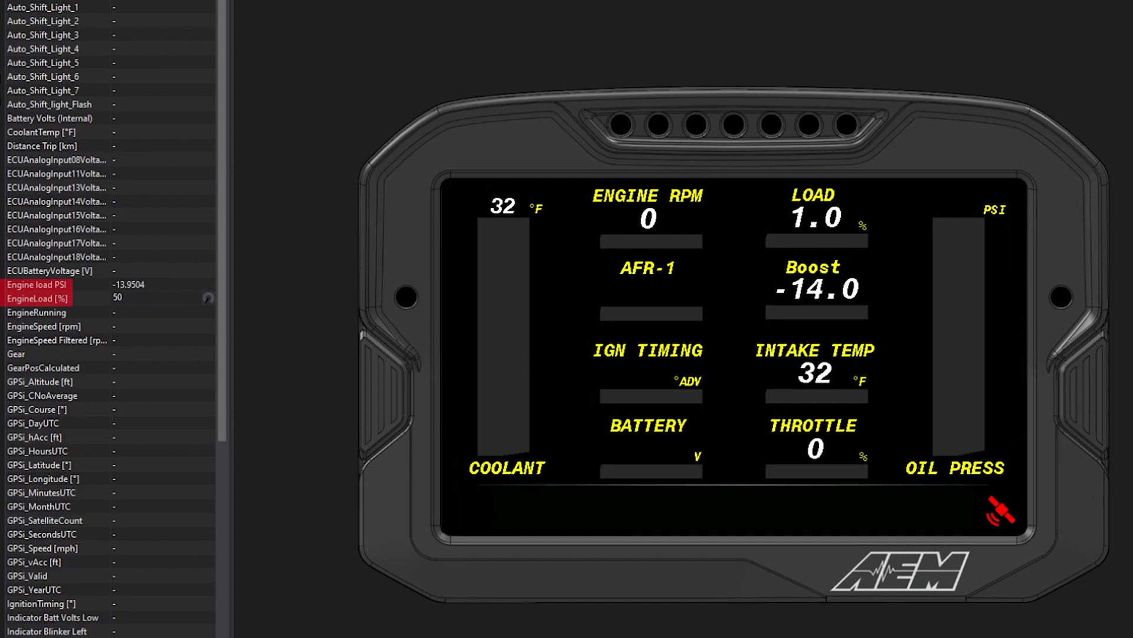
pyautogui.press('Return')
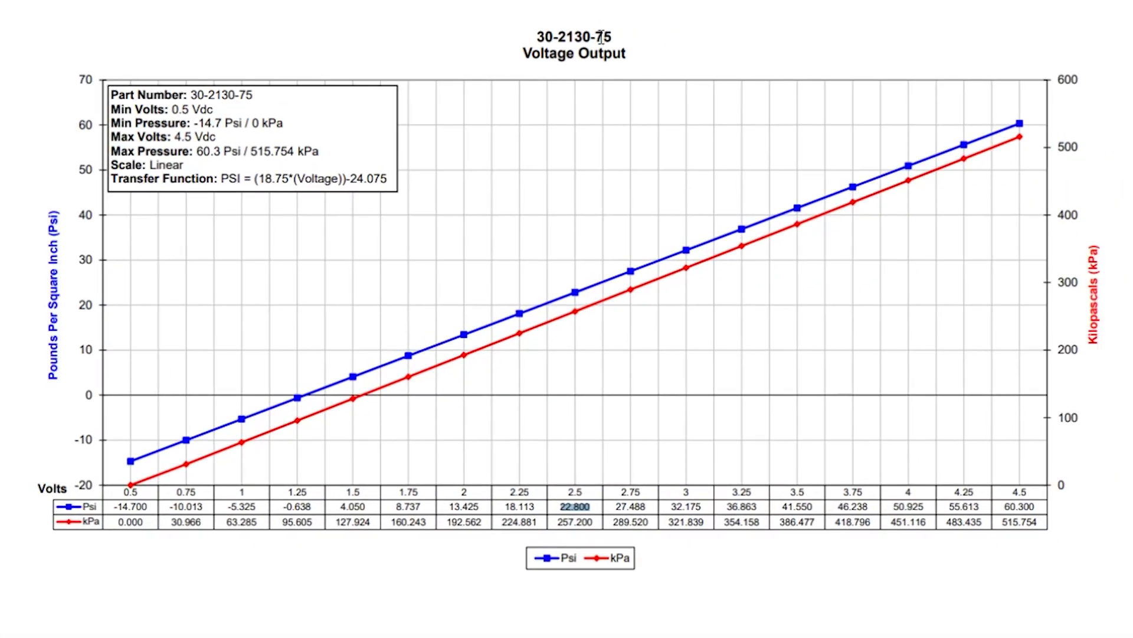
# Check the Psi values on the 30-2130-75 sensor's voltage output chart, and open the data sheet for the 30-2130-7 sensor.
pyautogui.moveTo(599, 39); pyautogui.dragTo(614, 39)
pyautogui.moveTo(119, 508)
pyautogui.mouseDown()
pyautogui.moveTo(263, 509)
pyautogui.moveTo(141, 512)
pyautogui.mouseUp()
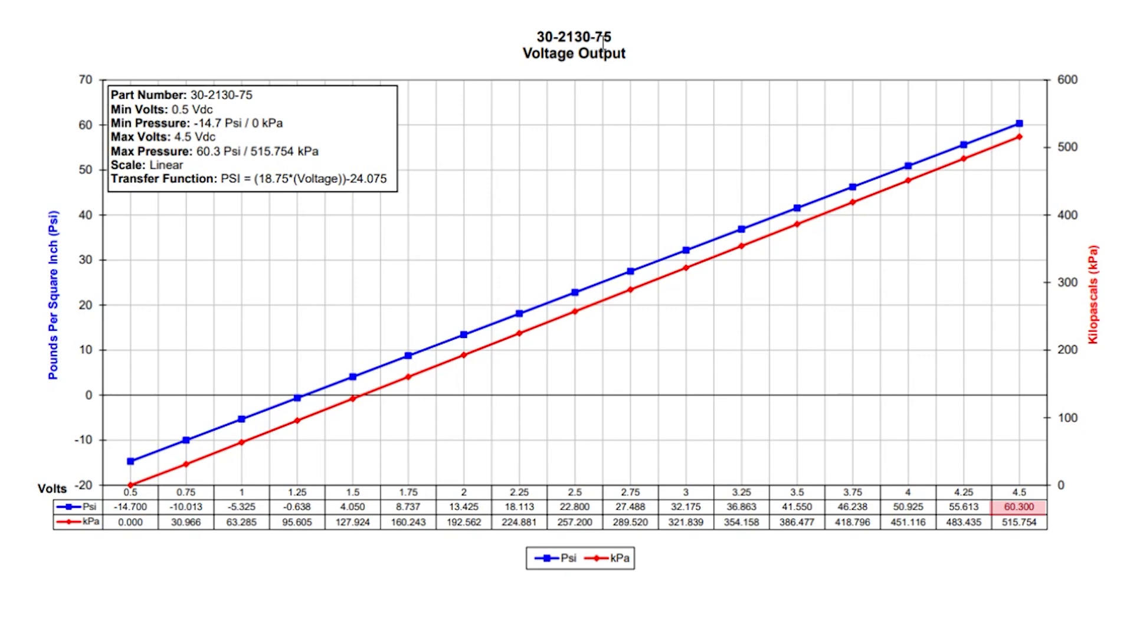
pyautogui.moveTo(600, 39)
pyautogui.mouseDown()
pyautogui.moveTo(614, 56)
pyautogui.moveTo(626, 27)
pyautogui.moveTo(604, 30)
pyautogui.mouseUp()
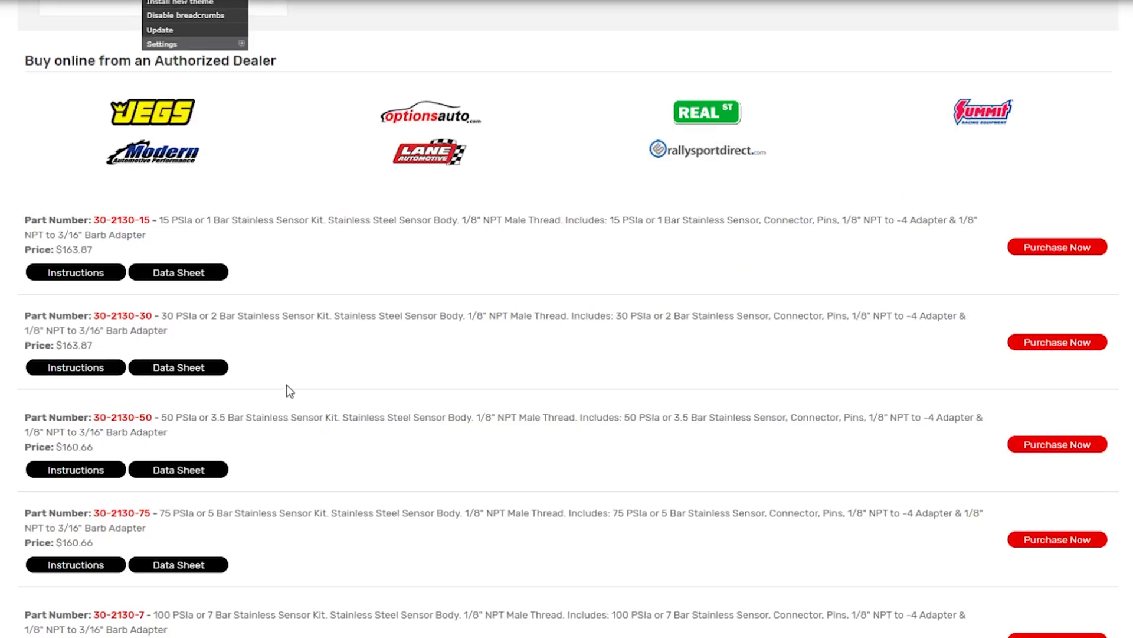
pyautogui.scroll(-2, 195, 546)
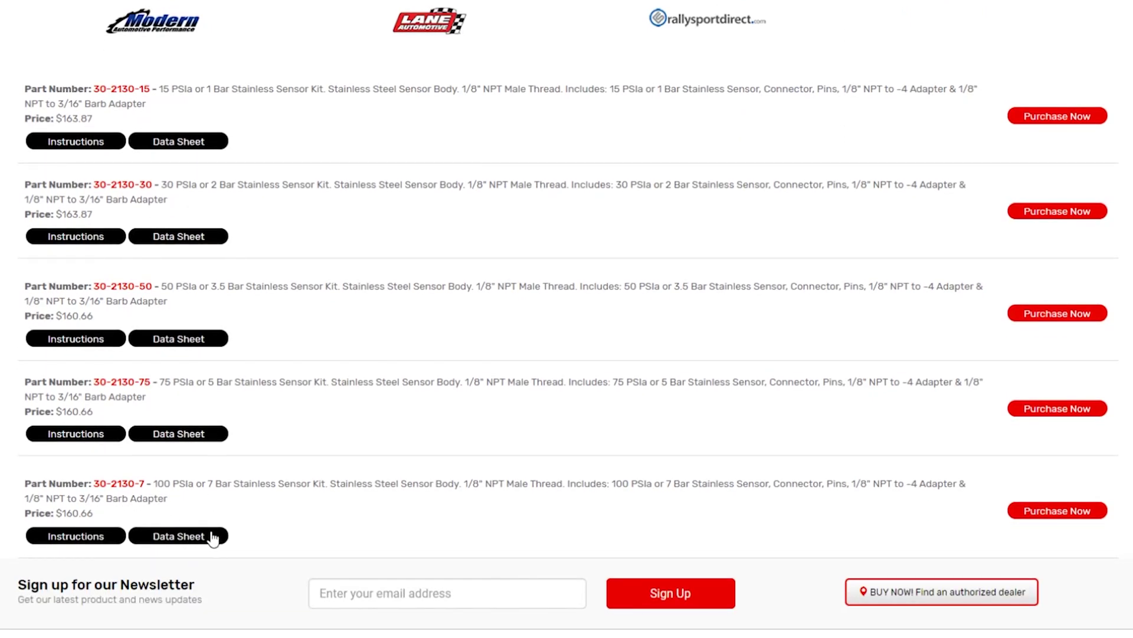
pyautogui.click(206, 536)
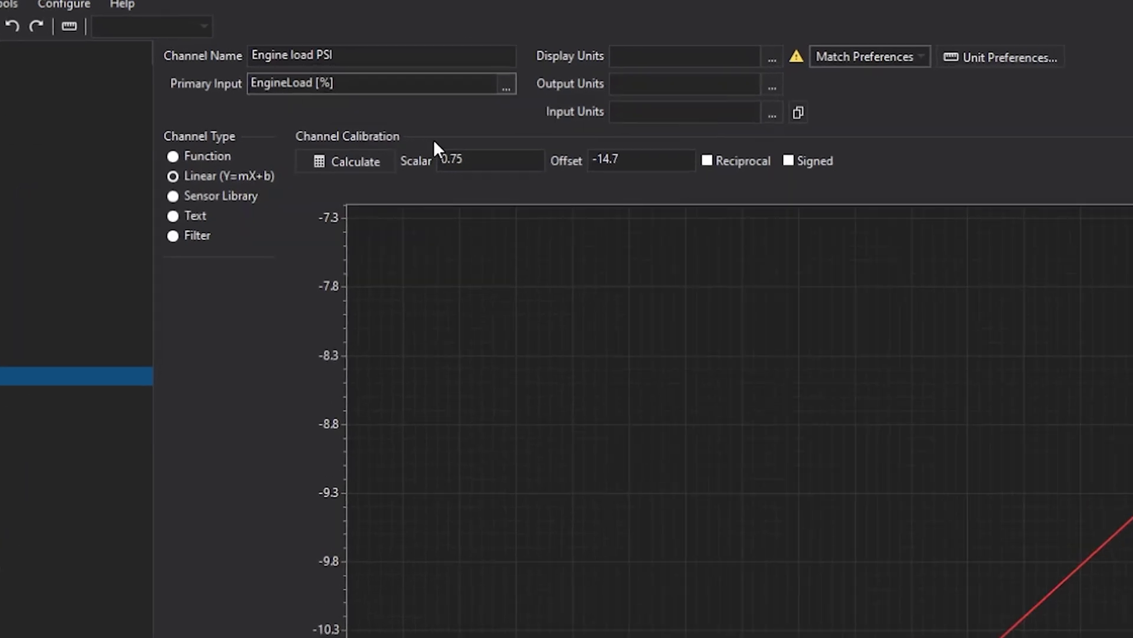
# Set the Engine load PSI channel's scalar to 1.
pyautogui.doubleClick(475, 159)
pyautogui.write('1')
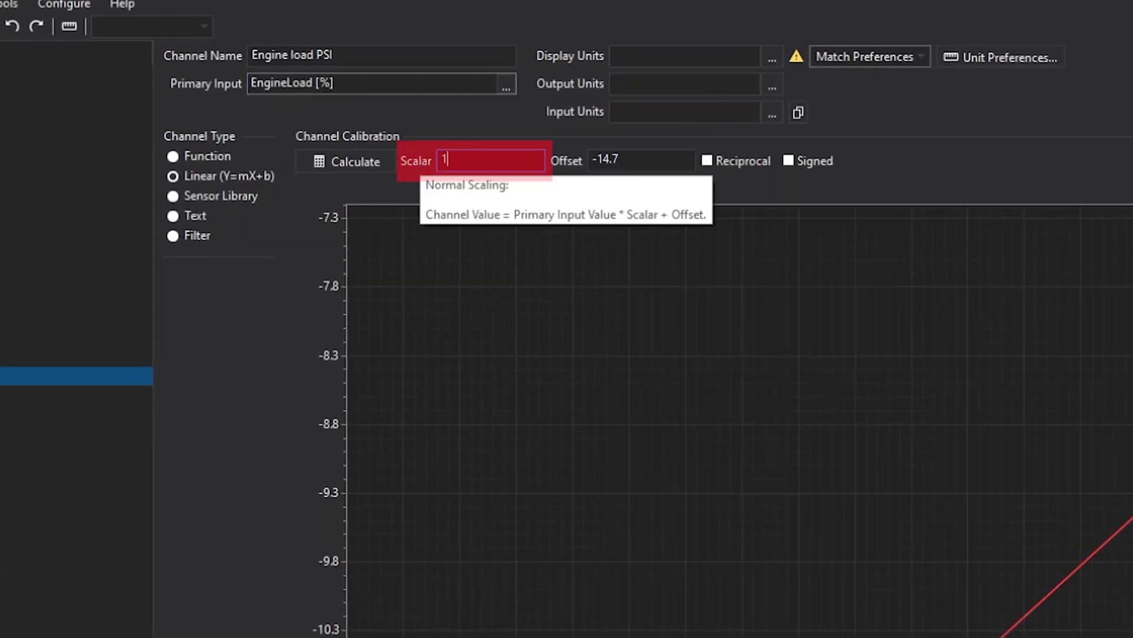
pyautogui.click(1069, 190)
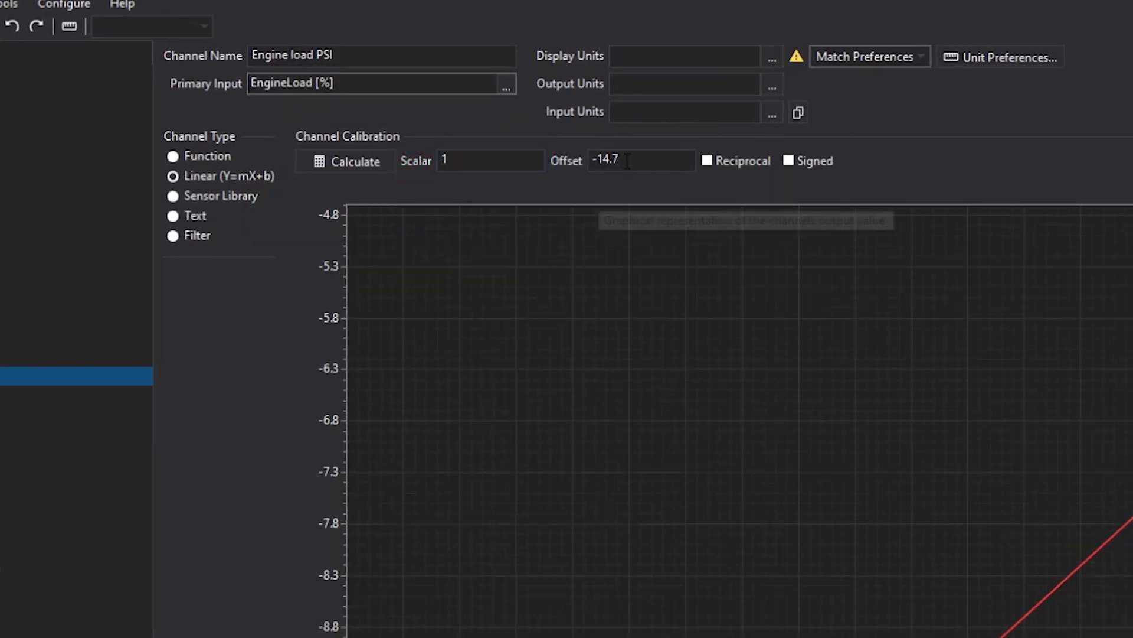